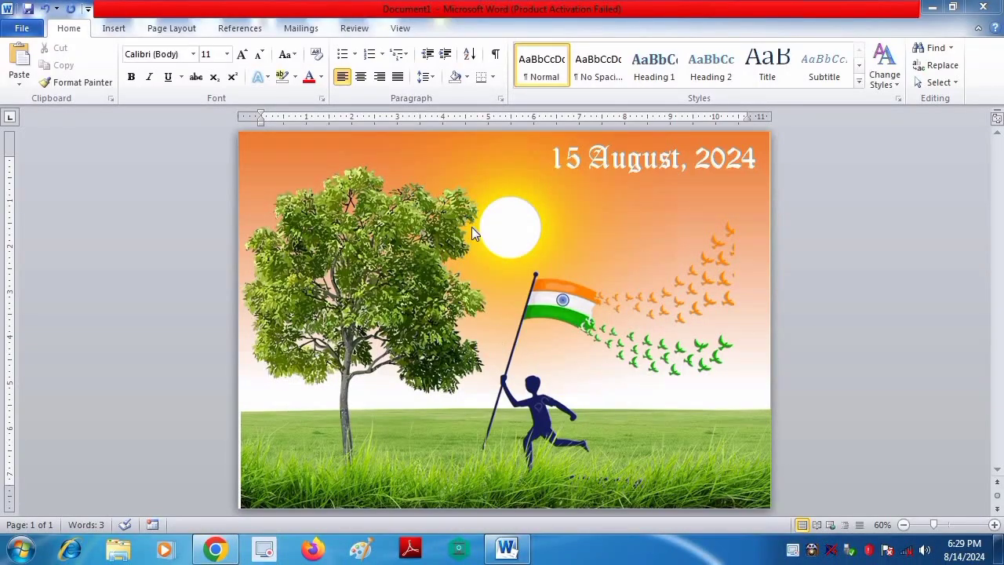
- Create a new blank Word document from File > New
left_click(23, 30)
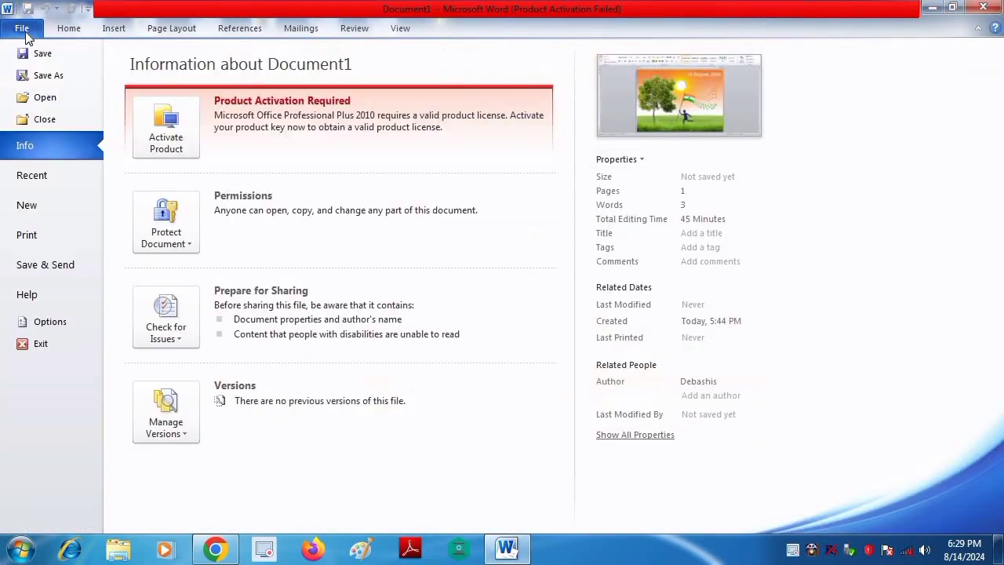
left_click(43, 212)
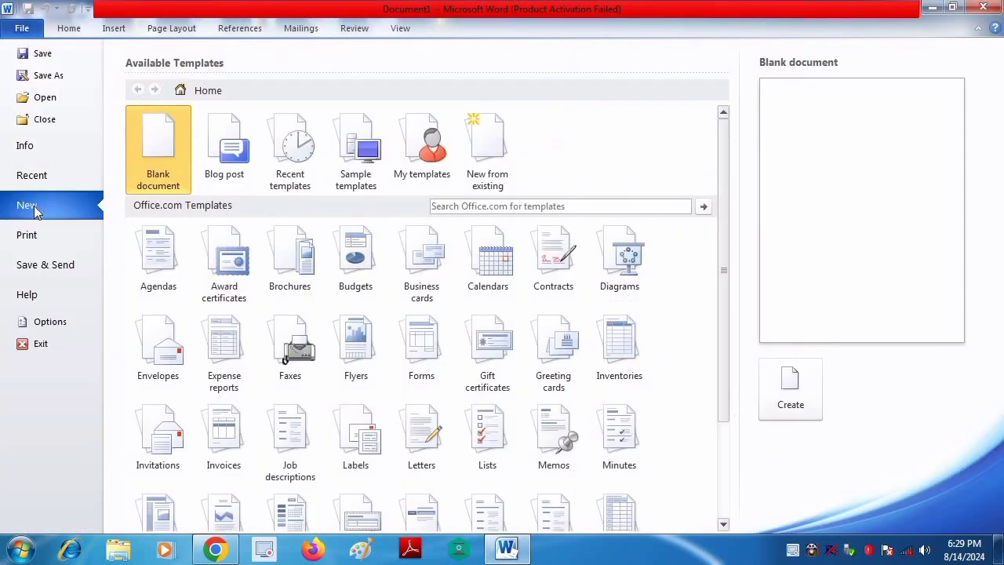
left_click(793, 393)
- Maximize the new document, then minimize both Word windows to reveal the desktop
left_click(951, 7)
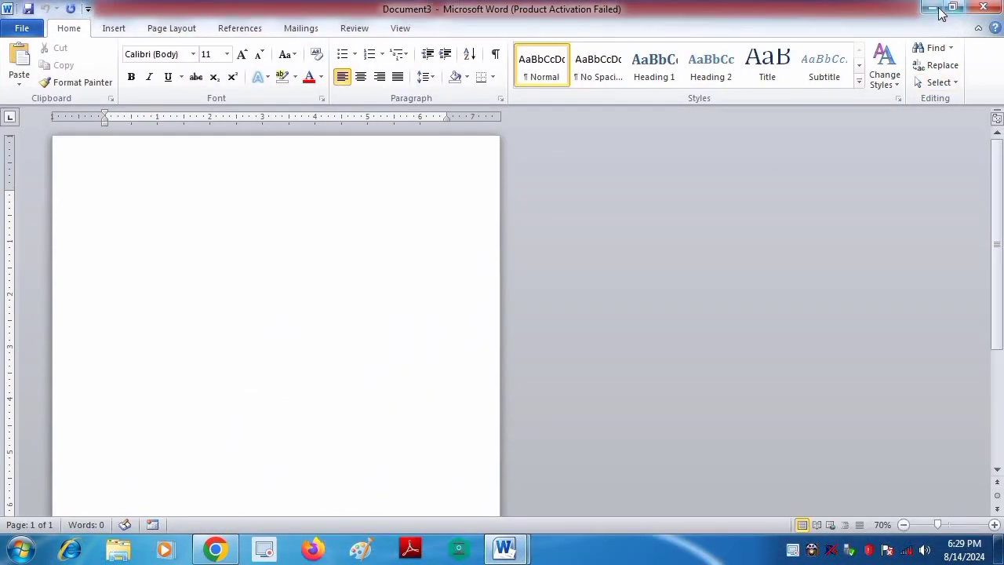
left_click(933, 8)
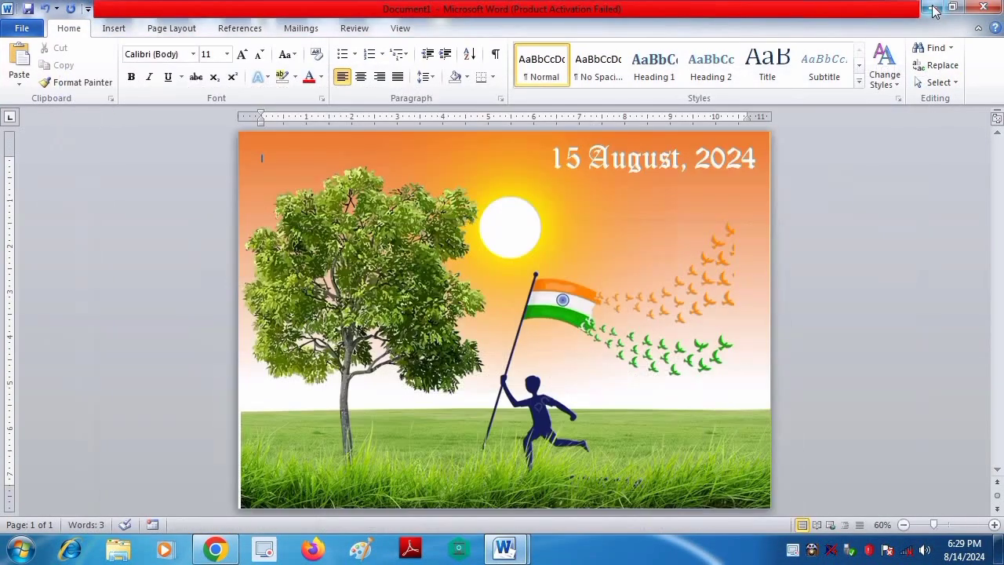
left_click(934, 8)
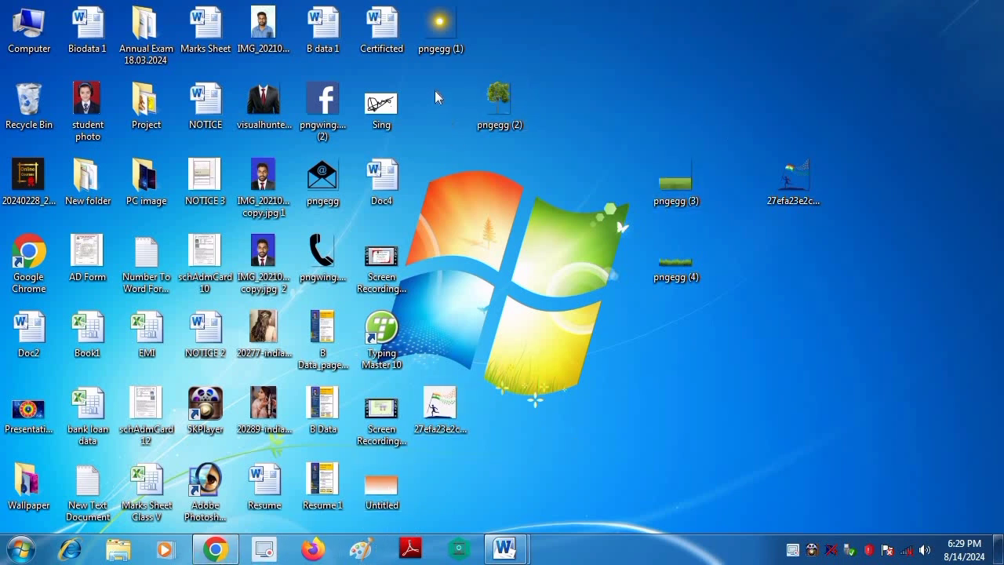
- Rearrange the sun and tree image files on the desktop, then browse Chrome's image results
left_click_drag(427, 45, 662, 47)
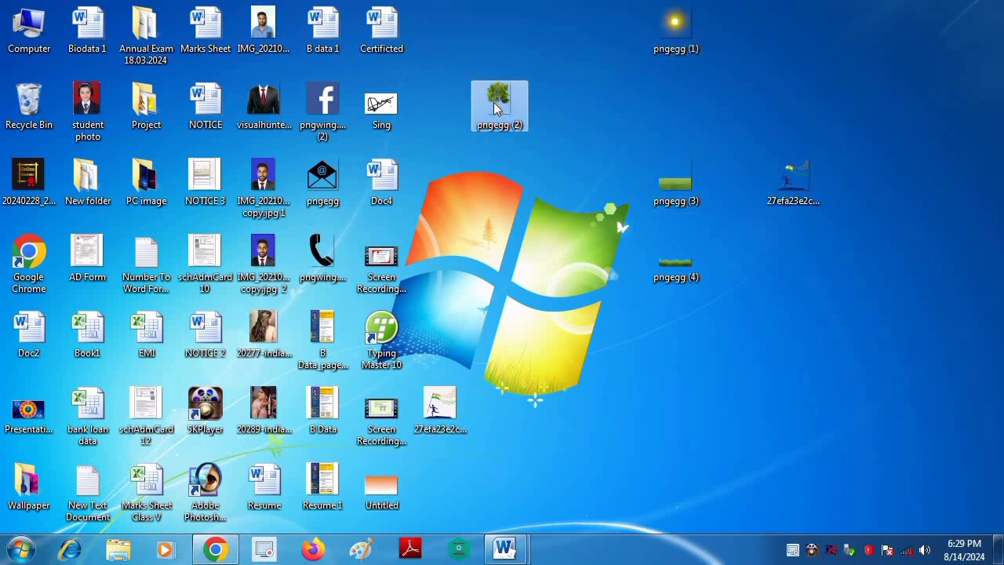
left_click_drag(513, 102, 571, 97)
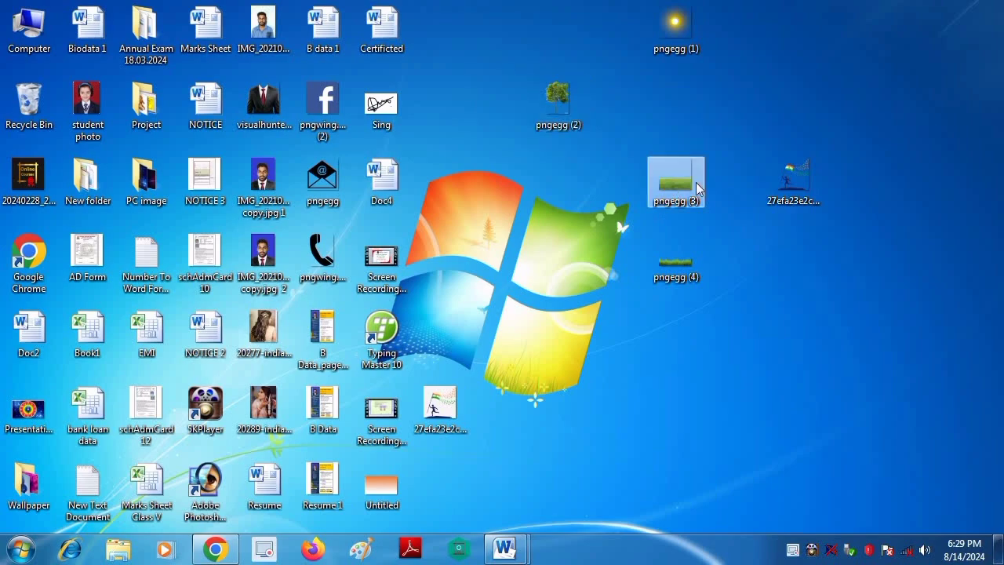
left_click(216, 550)
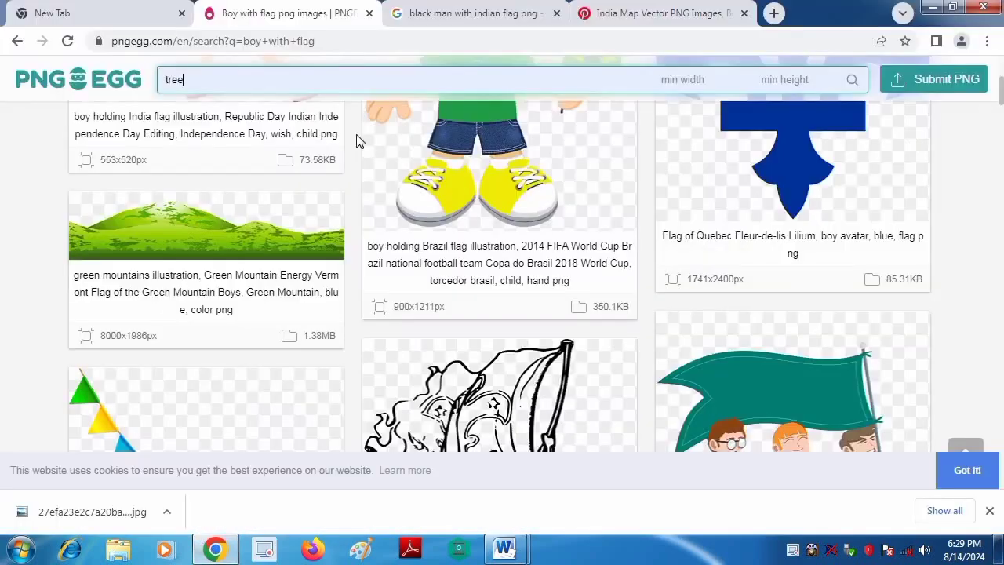
scroll(453, 288, "up", 3)
scroll(453, 287, "down", 1)
scroll(630, 336, "down", 6)
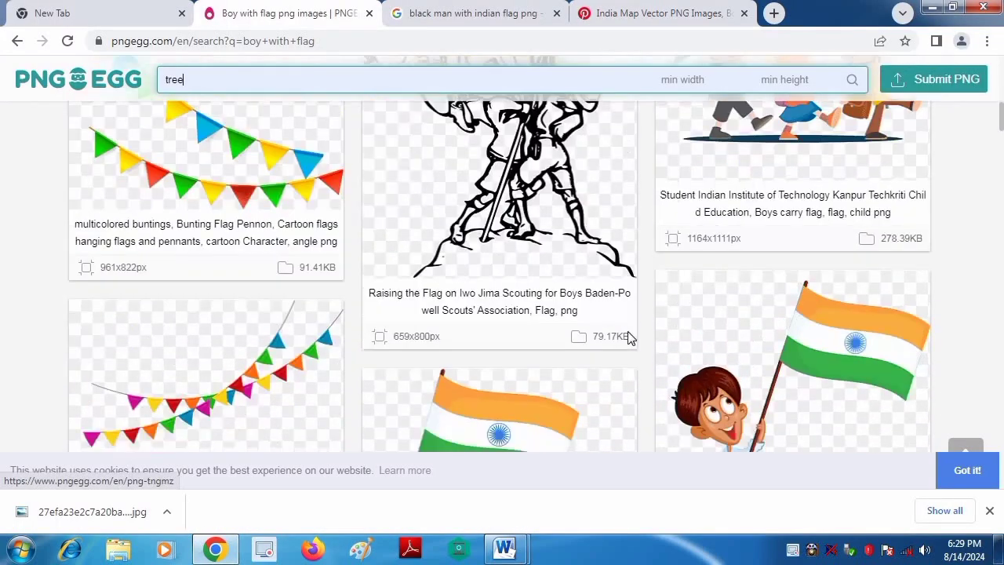
scroll(594, 341, "down", 1)
scroll(594, 341, "down", 5)
scroll(578, 343, "down", 5)
scroll(324, 284, "down", 3)
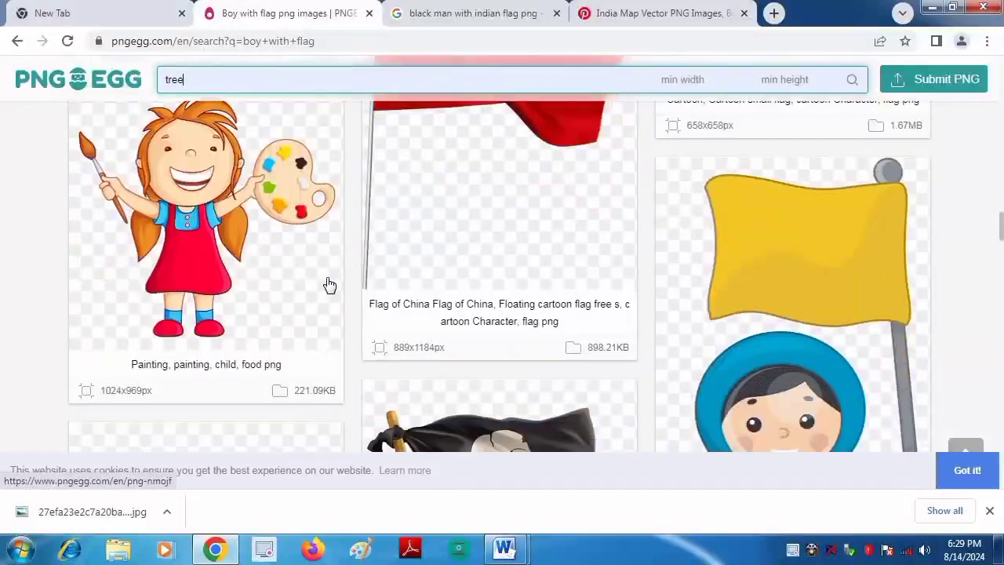
scroll(325, 285, "up", 3)
- Review the flag-running boy's Pinterest page, then minimize Chrome
left_click(597, 11)
scroll(300, 337, "down", 1)
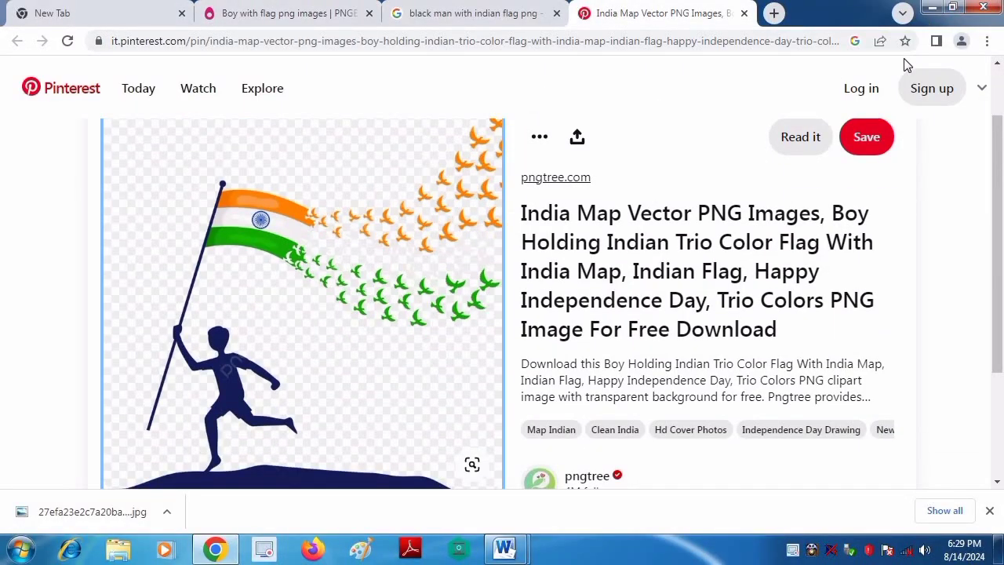
left_click(932, 8)
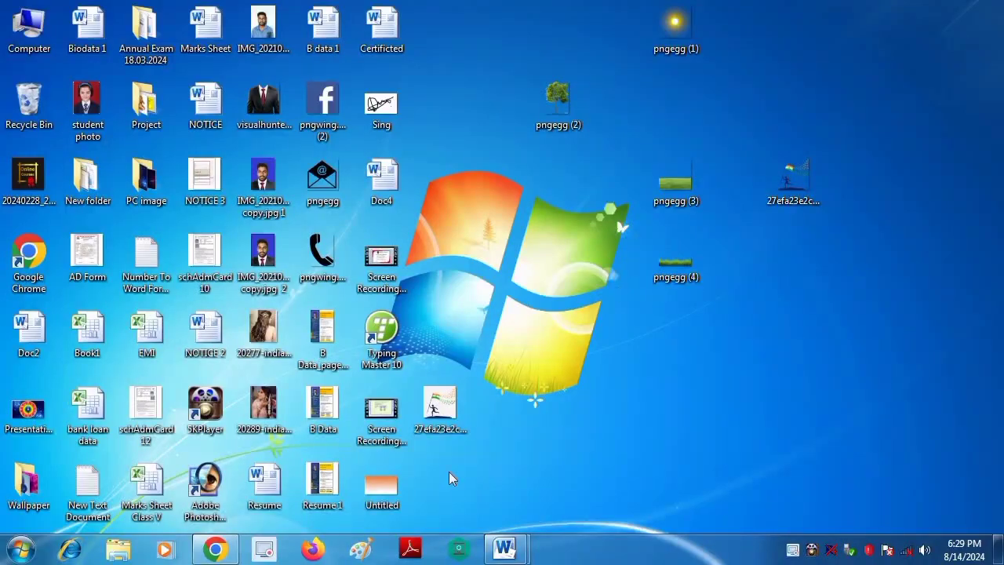
- Open and maximize Paint, then minimize it to reach the desktop
left_click(361, 549)
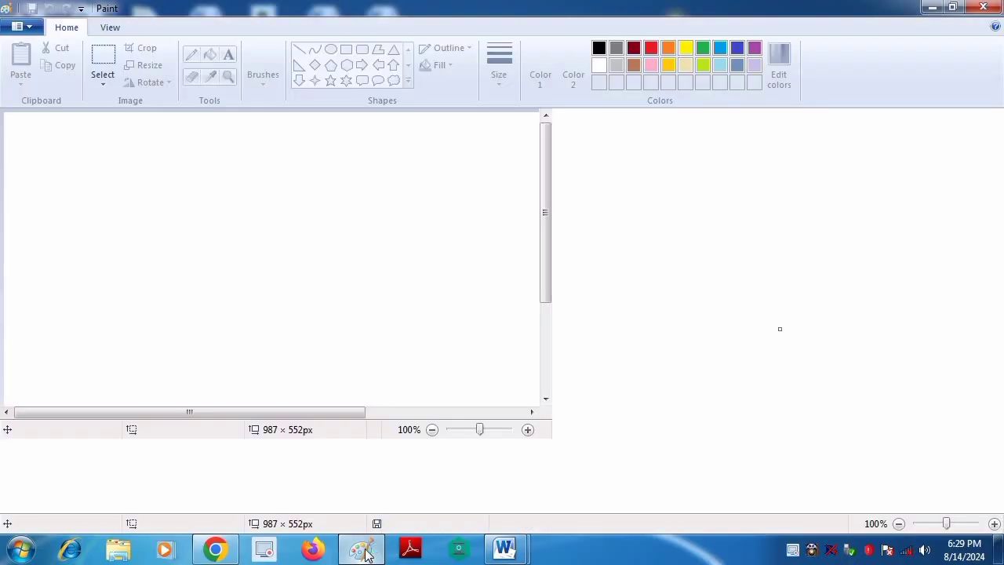
left_click(731, 66)
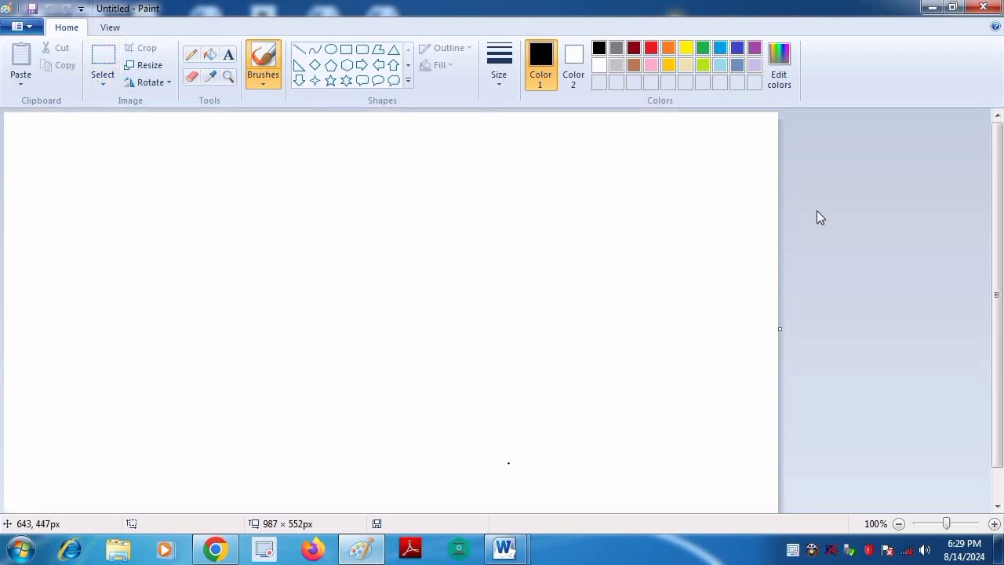
left_click(932, 8)
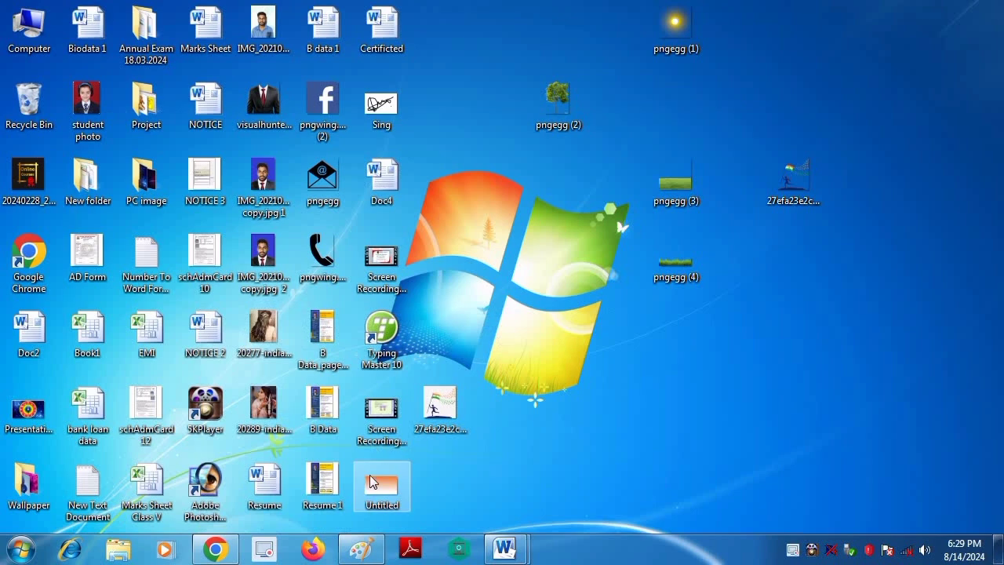
- Preview the Untitled orange-gradient image in Photo Viewer, close it, and restore Paint
double_click(372, 483)
left_click(625, 145)
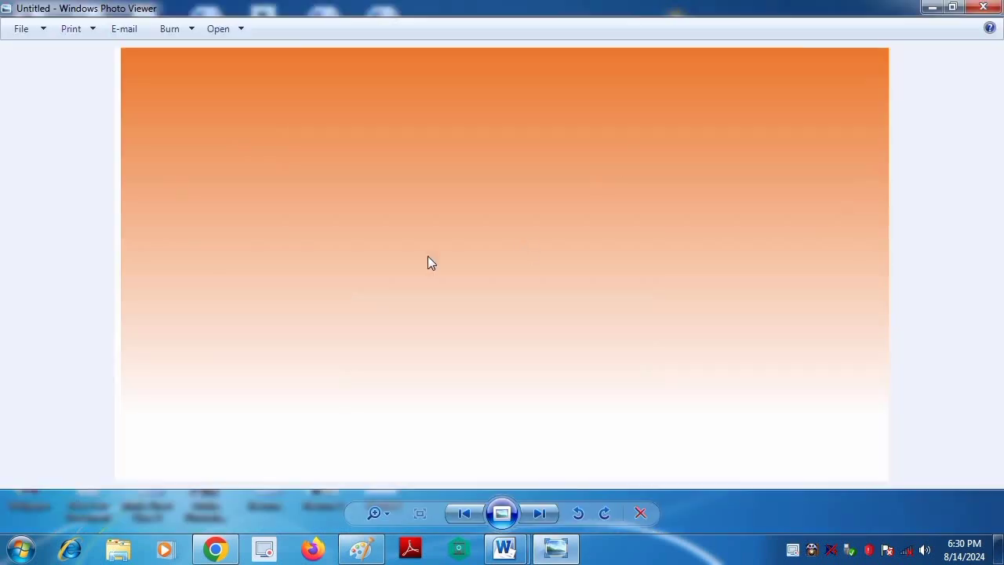
left_click(983, 7)
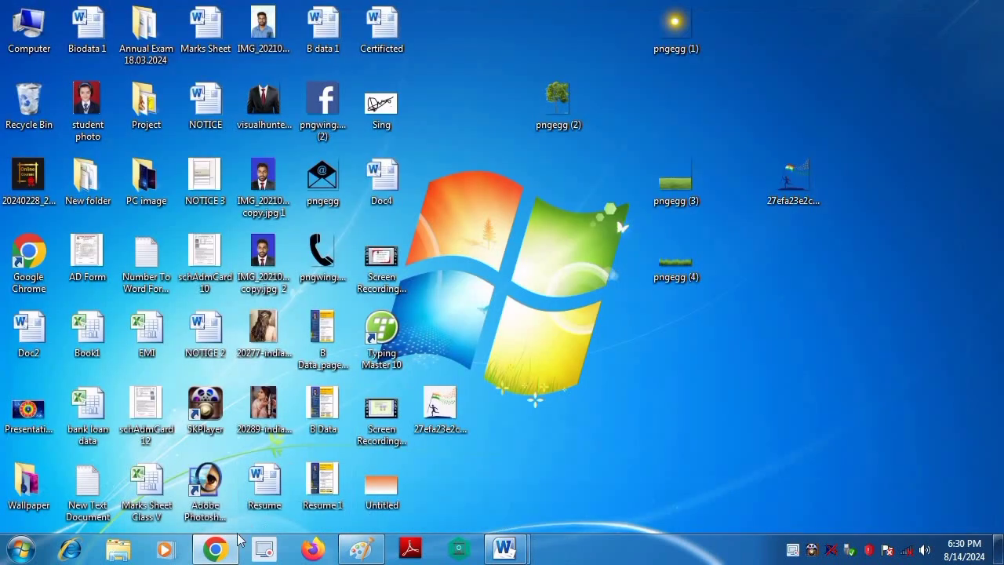
left_click(362, 550)
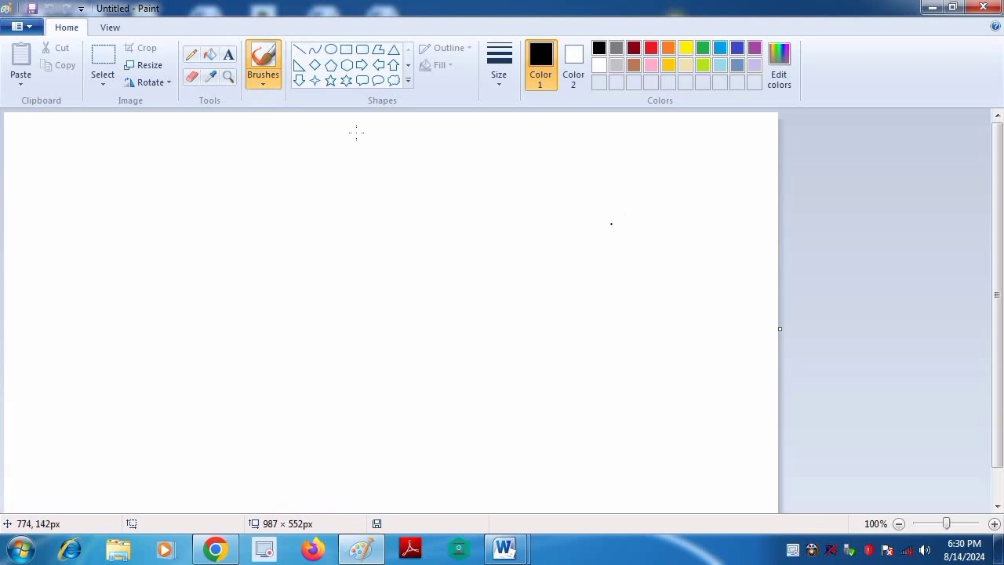
- Choose the Line tool and make a custom dark orange (210, 84, 0) with Lum 99
scroll(788, 508, "down", 1)
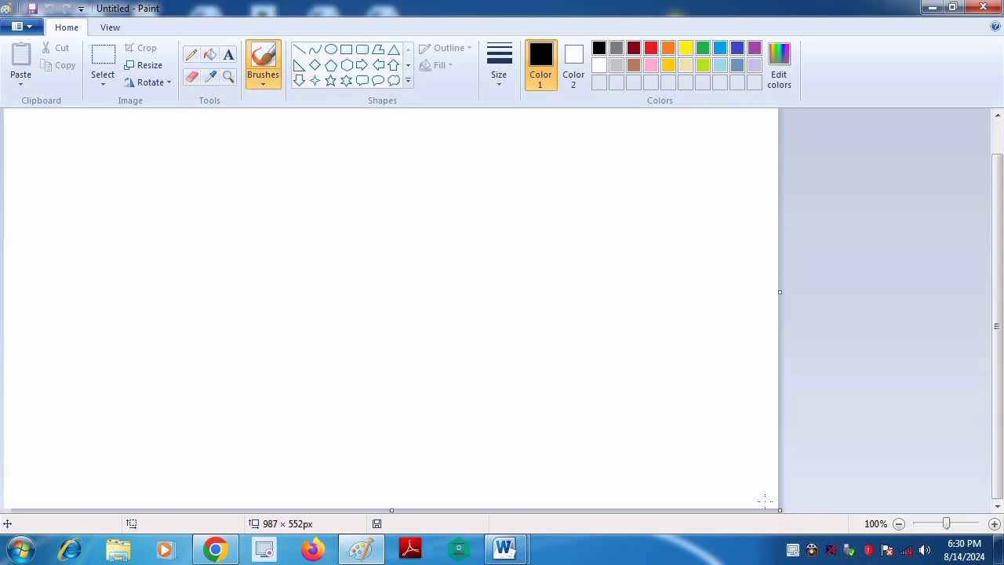
left_click(300, 53)
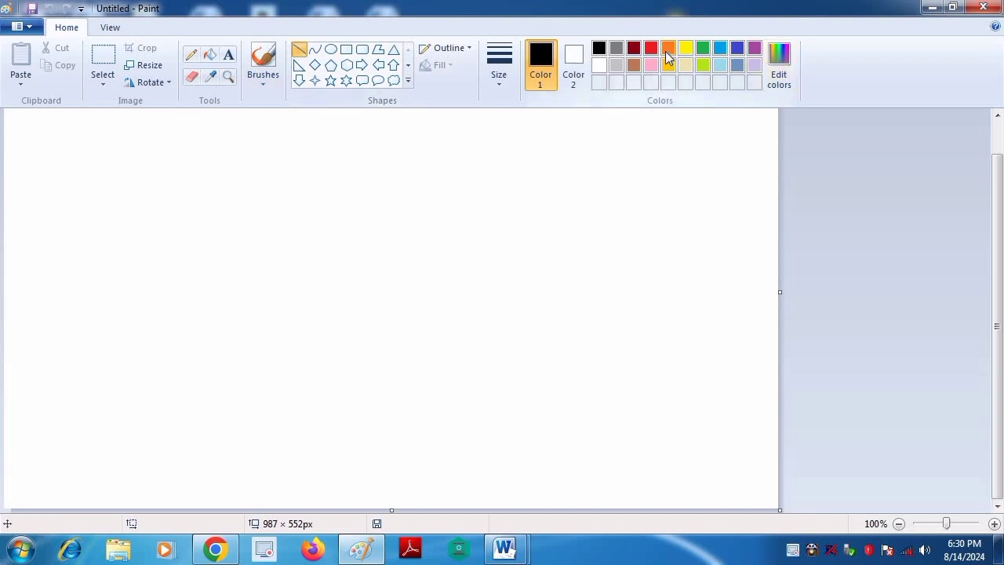
left_click(668, 50)
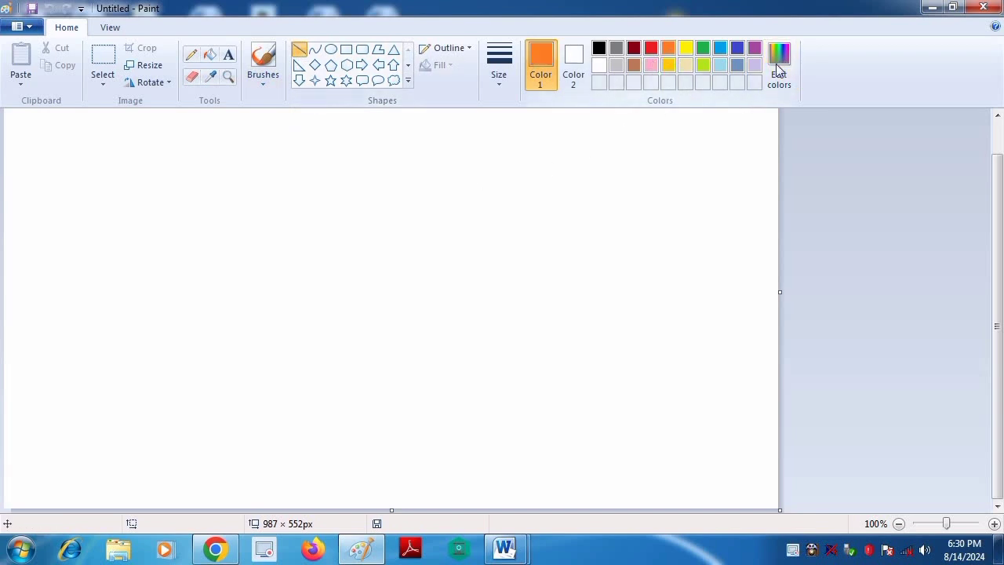
left_click(780, 65)
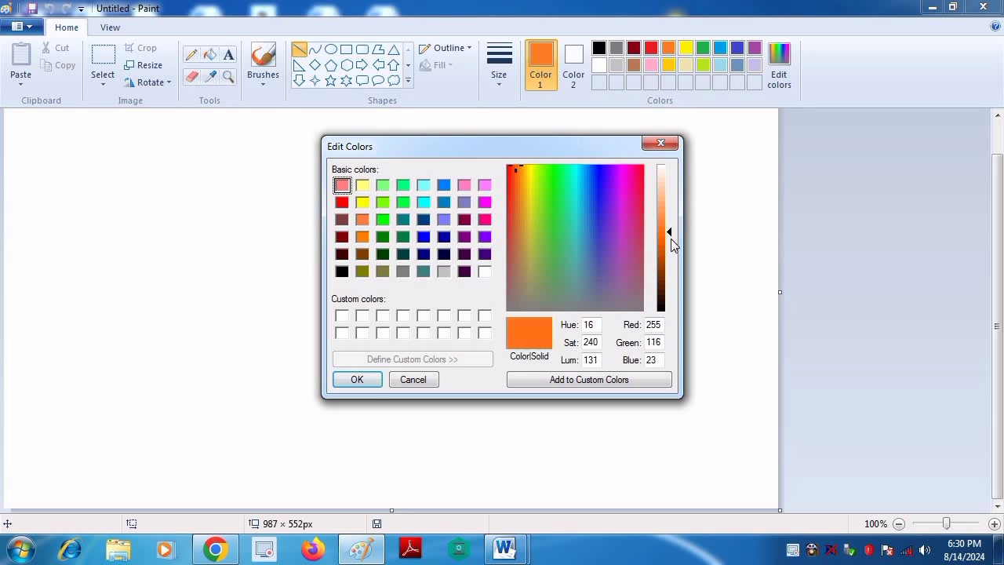
left_click_drag(671, 239, 671, 253)
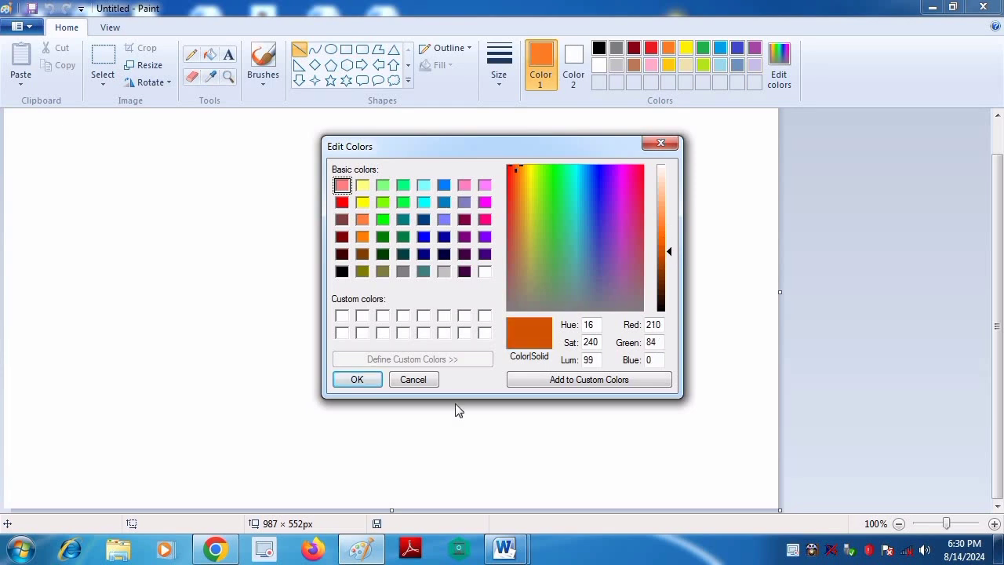
left_click(357, 379)
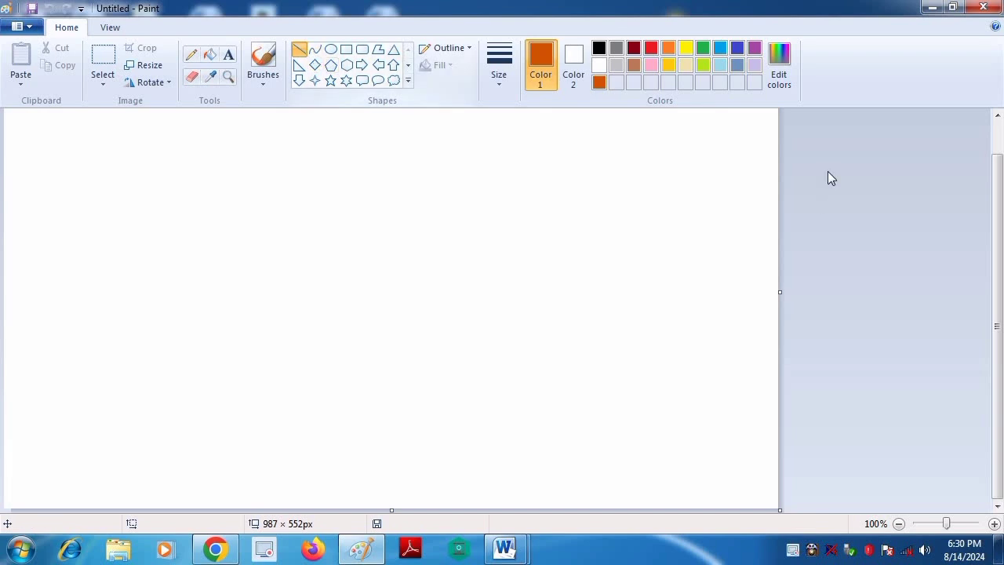
scroll(777, 129, "up", 1)
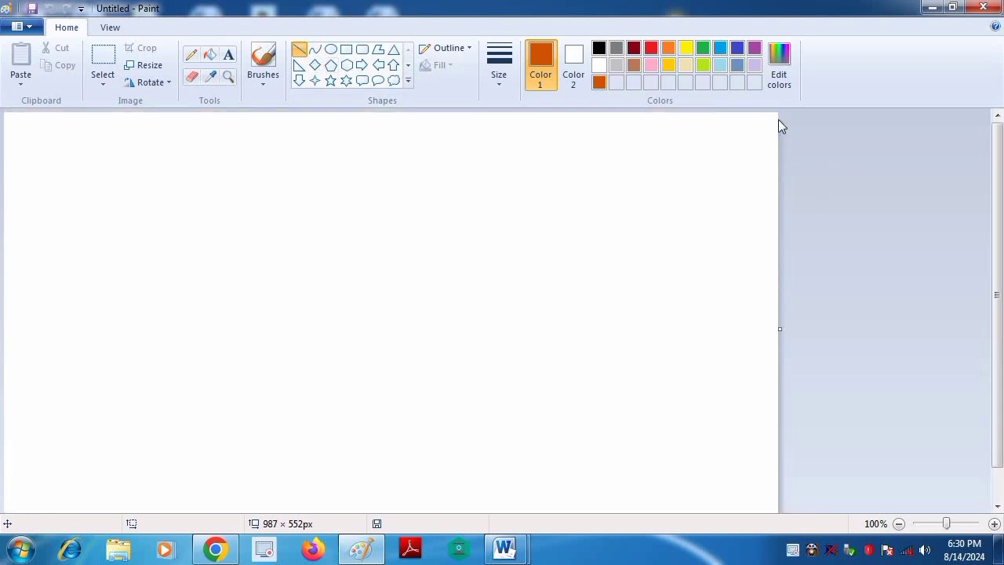
- Draw a dark orange diagonal from the canvas's top-right to bottom-left and fill the area above it
left_click_drag(776, 130, 559, 339)
left_click_drag(419, 408, 2, 500)
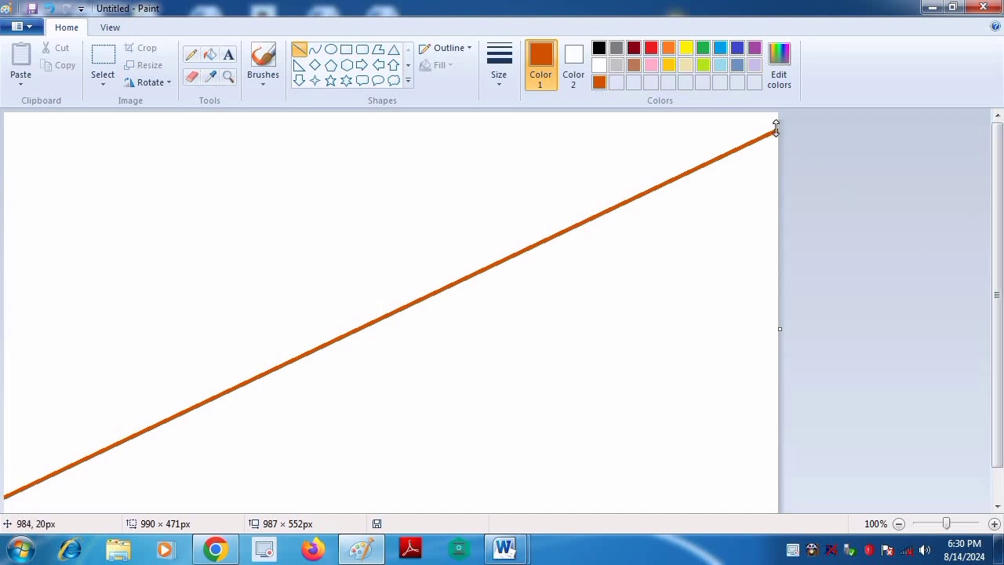
left_click_drag(776, 130, 784, 126)
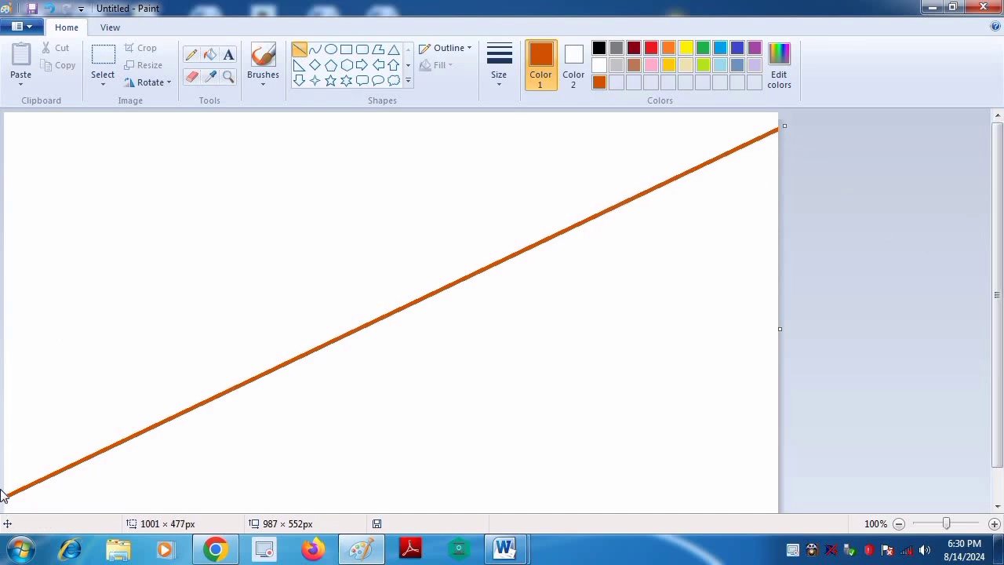
left_click(211, 54)
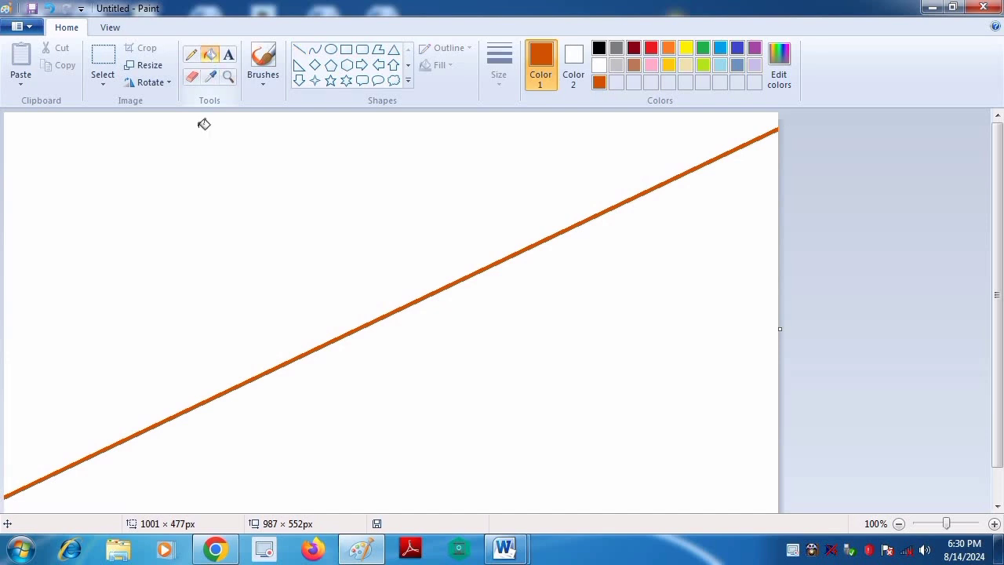
left_click(176, 195)
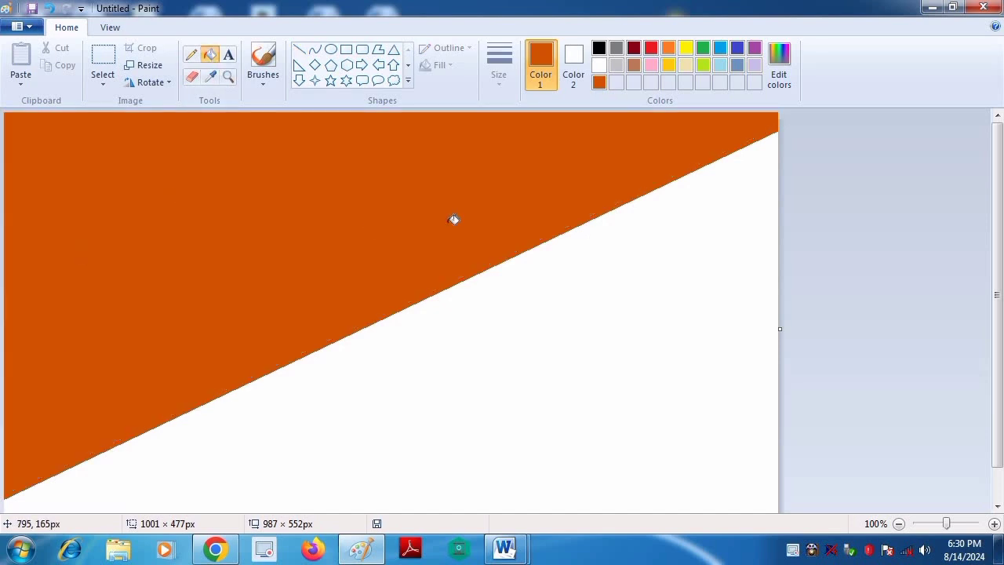
left_click(149, 66)
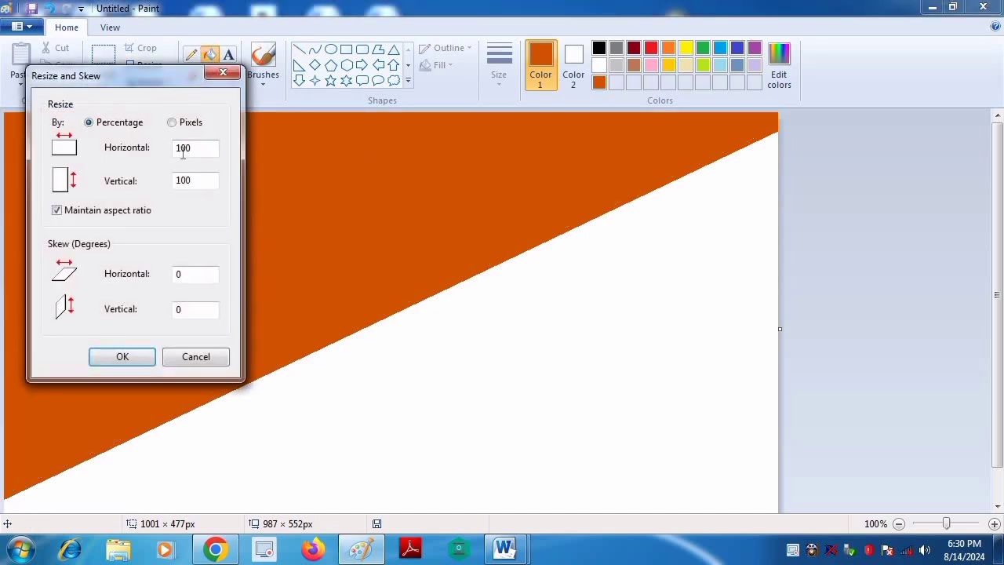
- Resize the canvas to 1 pixel wide in pixels, with aspect ratio unlocked
left_click(171, 123)
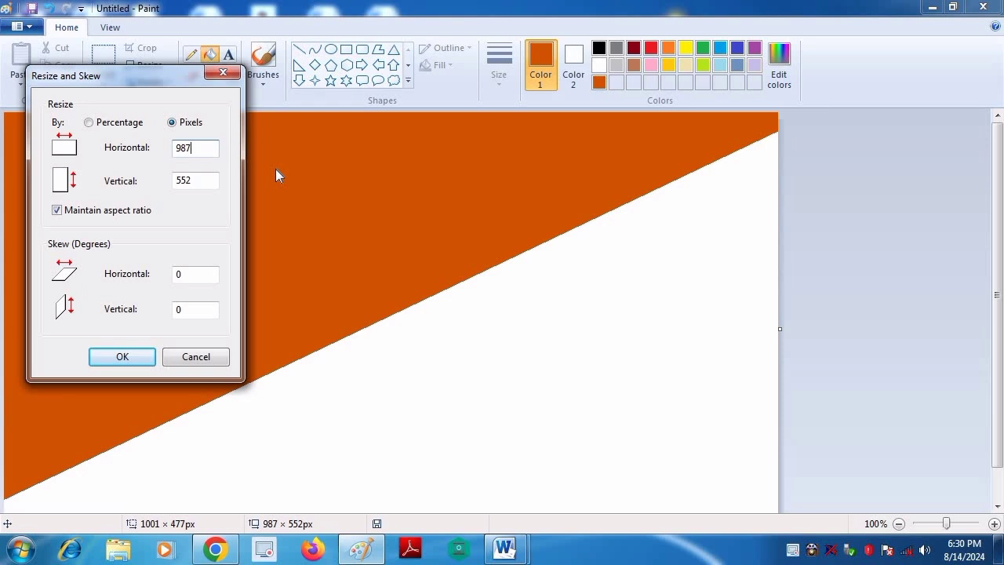
key("BackSpace")
key("BackSpace")
key("BackSpace")
left_click(57, 210)
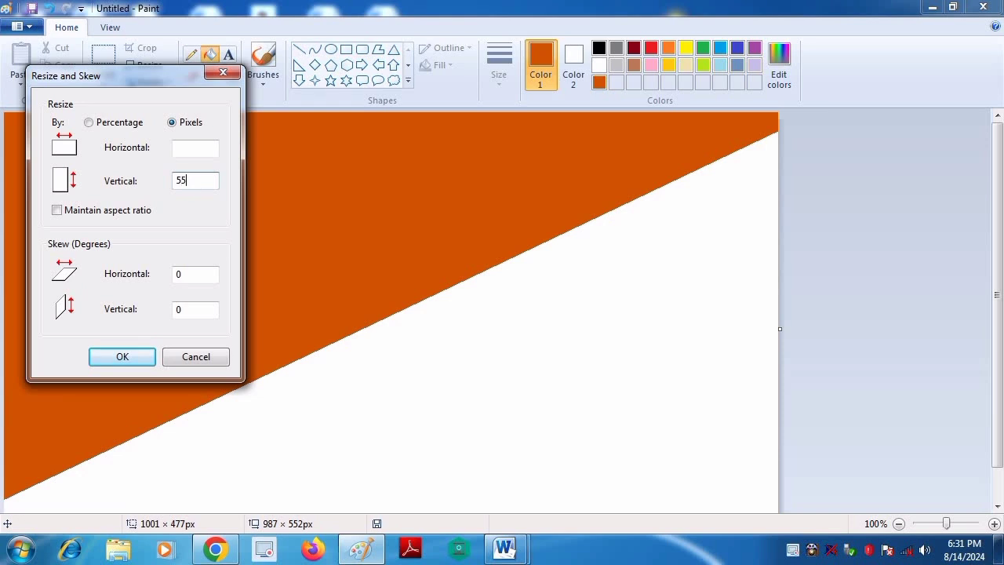
left_click(189, 147)
left_click(122, 360)
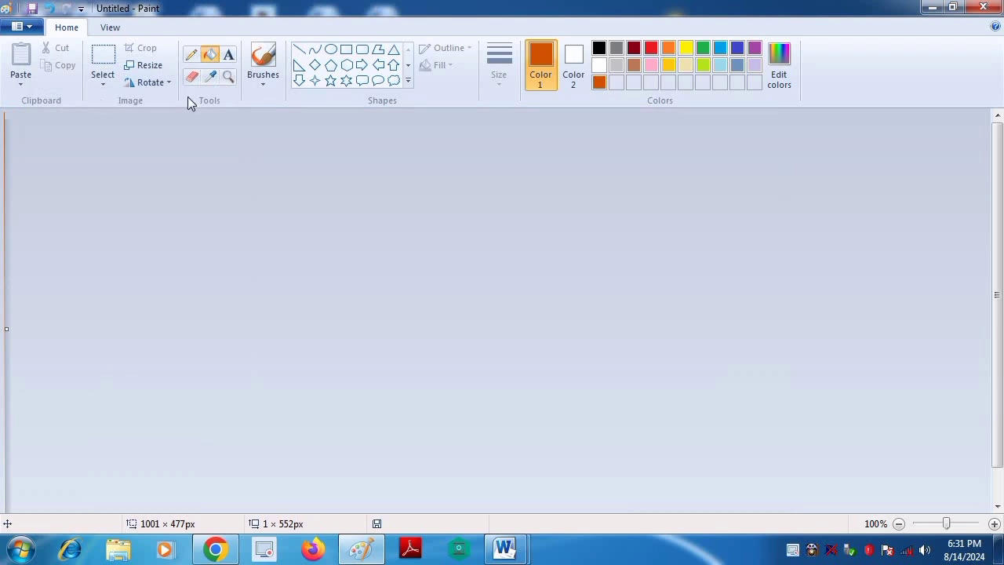
- Resize the strip back to 987 × 552 pixels, producing a vertical orange-to-white gradient
left_click(141, 68)
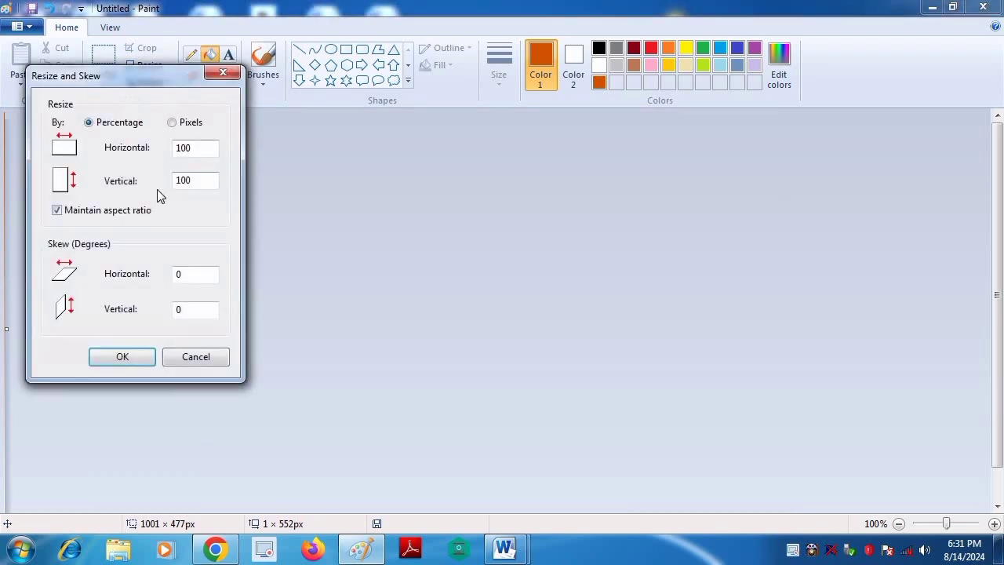
left_click(57, 210)
left_click(173, 122)
left_click(192, 147)
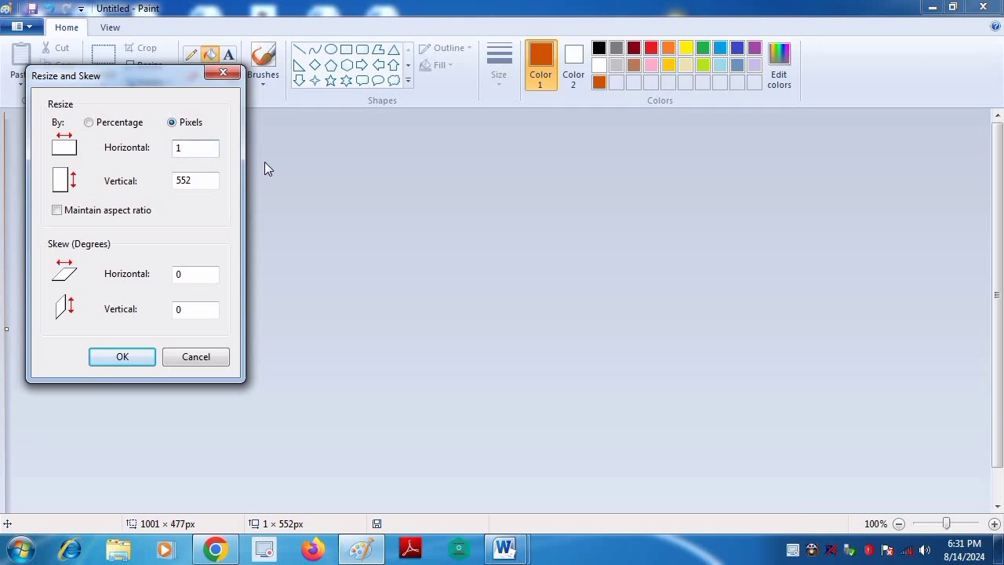
key("BackSpace")
type("987")
left_click(123, 356)
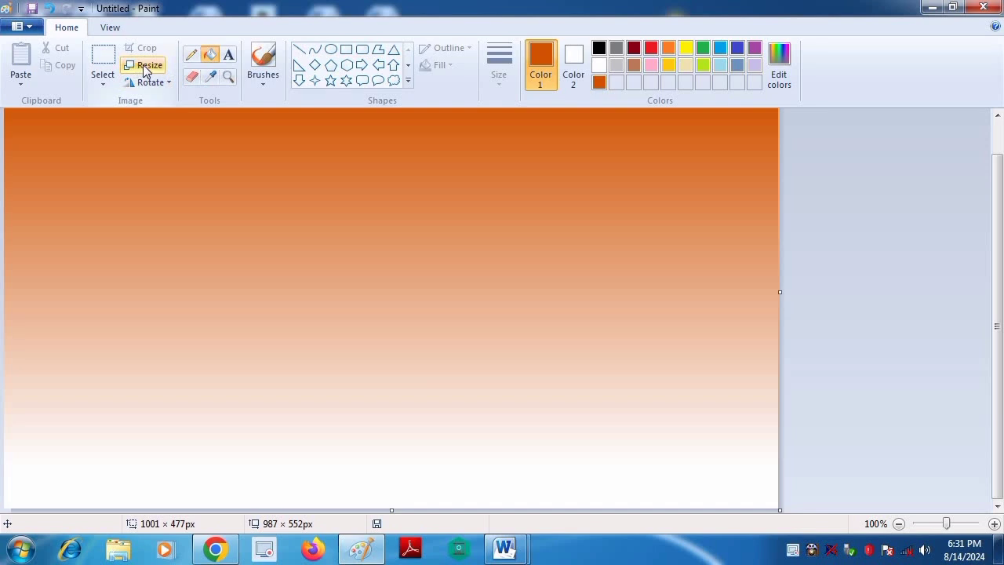
- Select all and drag the bottom edge up so the gradient is 987 × 387 px, white below
left_click(103, 78)
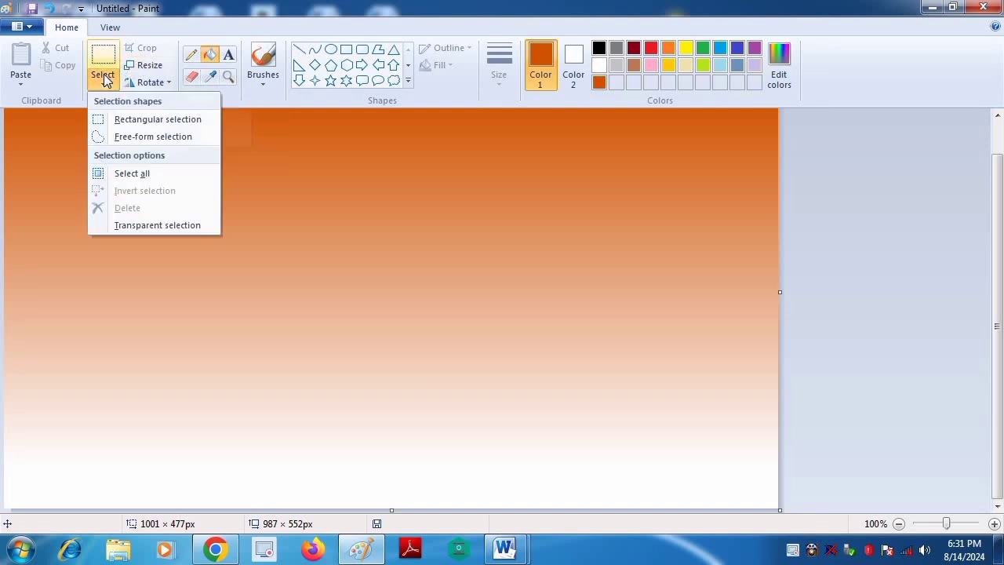
left_click(126, 177)
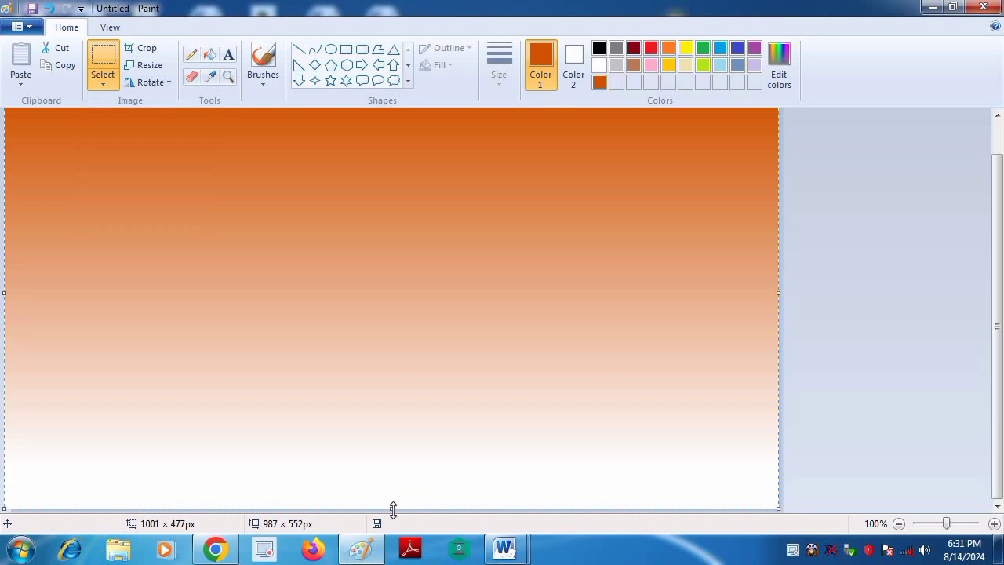
left_click_drag(393, 509, 392, 392)
scroll(407, 282, "up", 1)
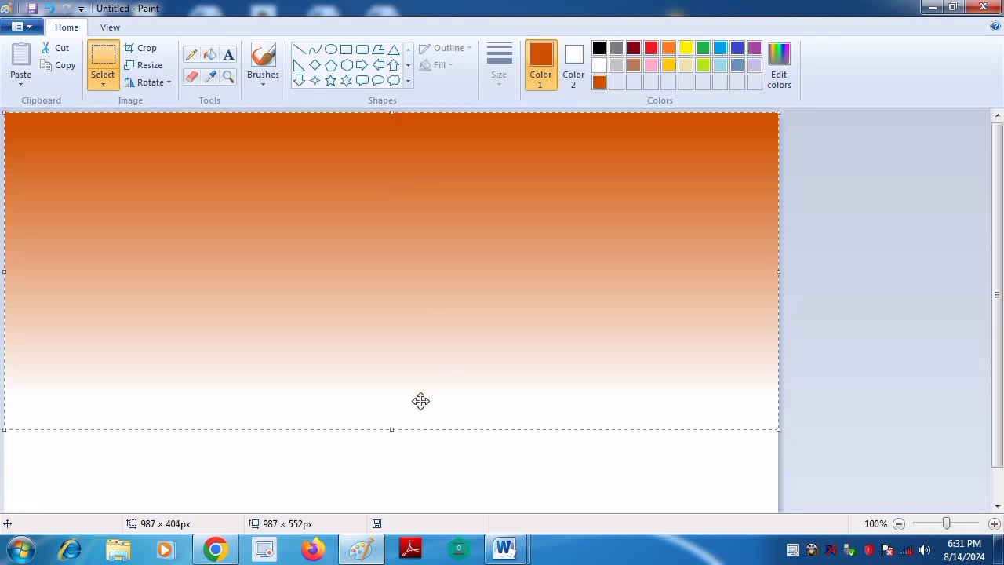
left_click_drag(390, 430, 392, 416)
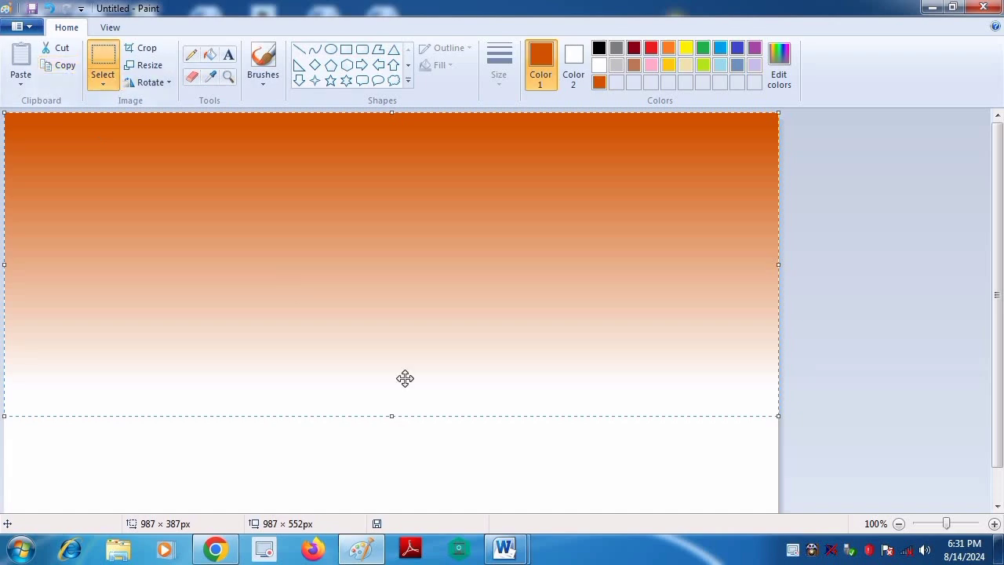
left_click(582, 448)
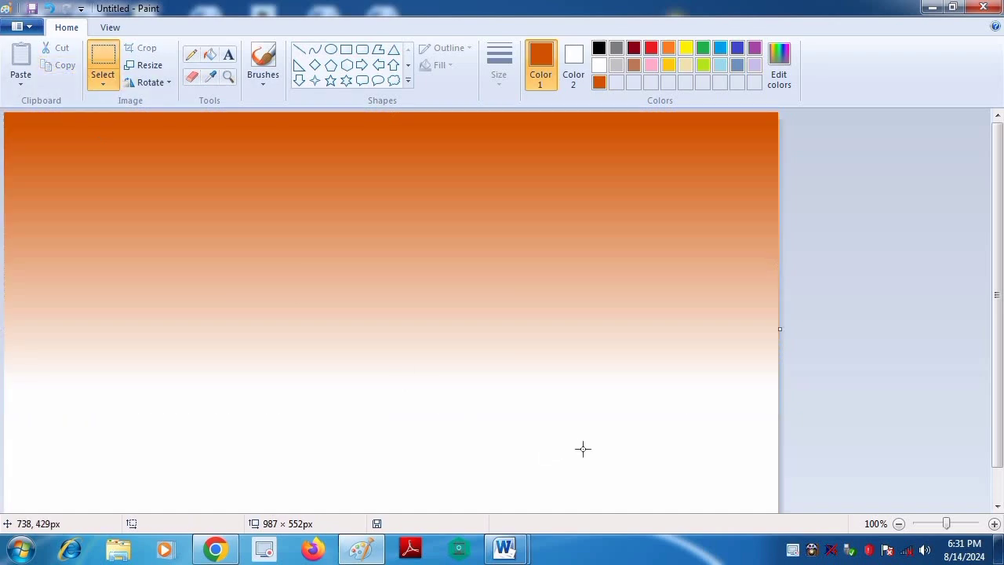
- Save the picture as JPEG file '15' on the desktop, then minimize Paint
left_click(21, 29)
mouse_move(126, 154)
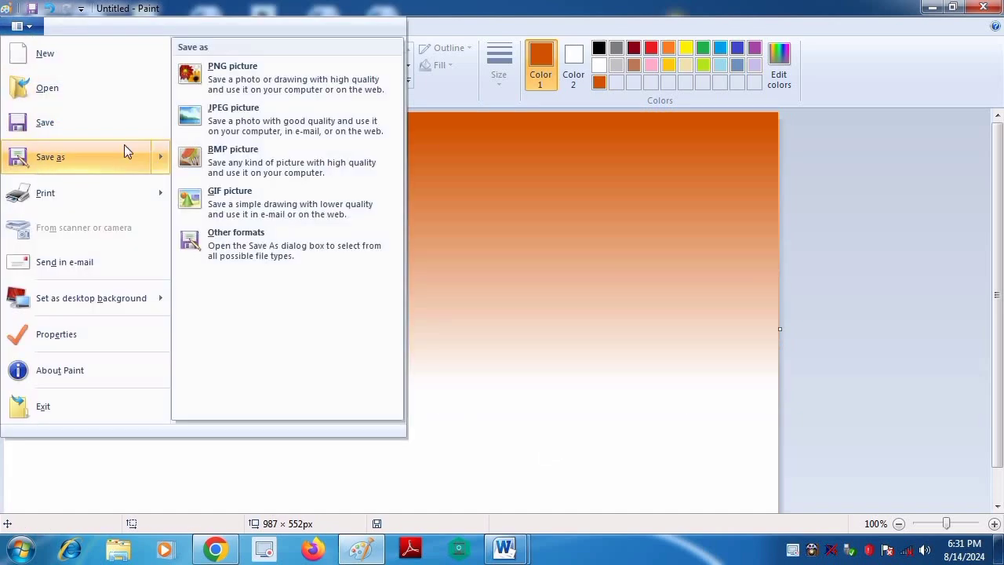
left_click(214, 124)
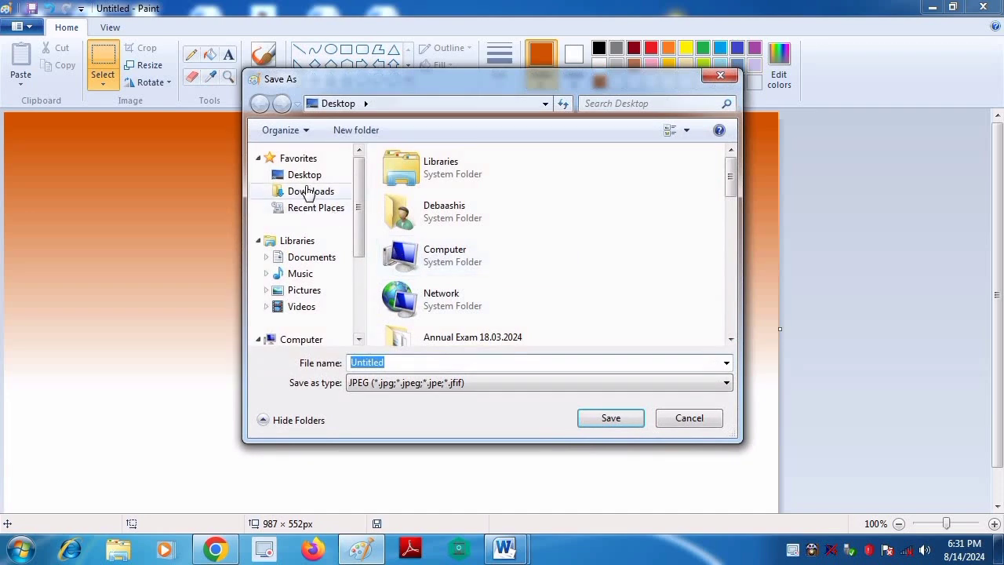
double_click(401, 361)
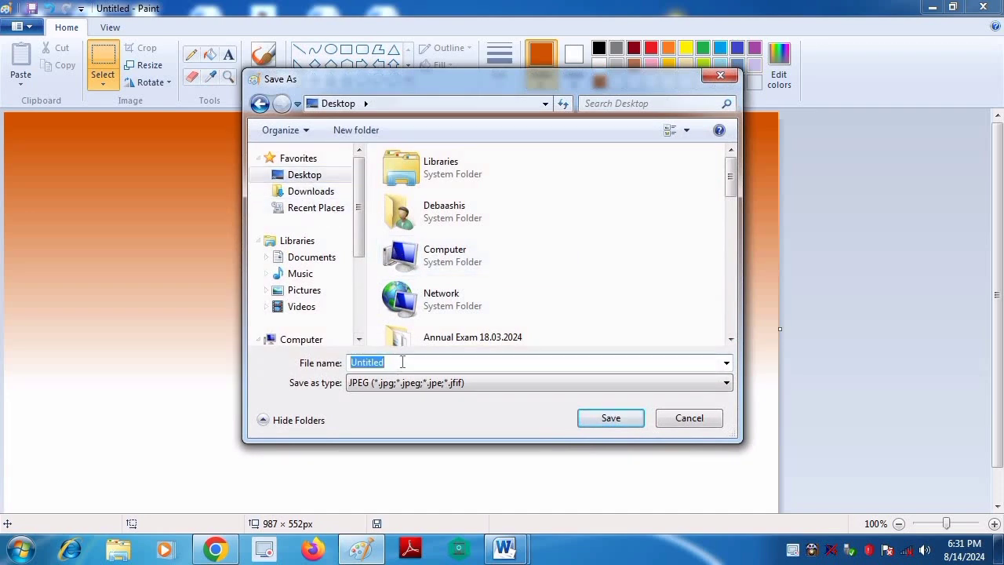
type("13")
left_click(624, 418)
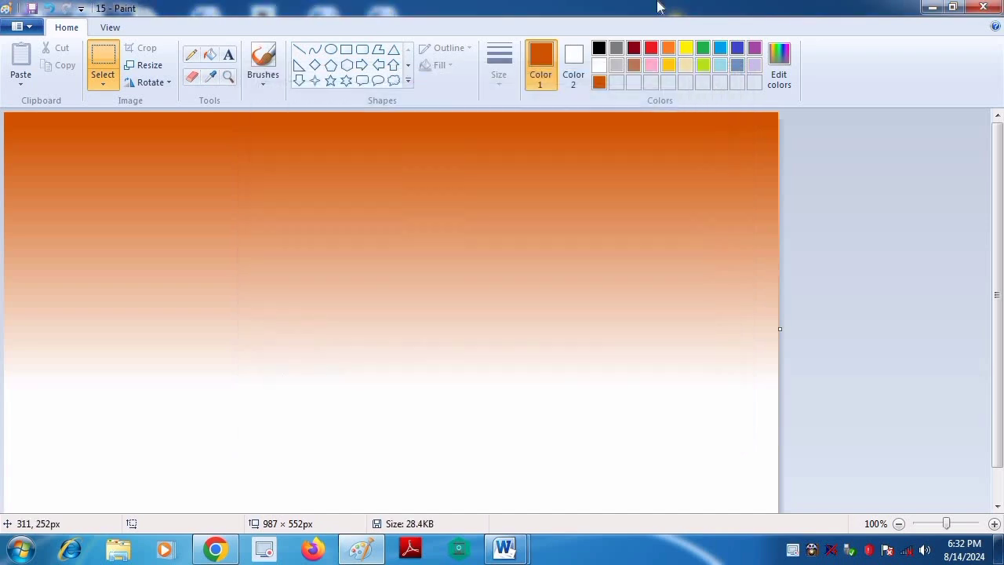
left_click(932, 8)
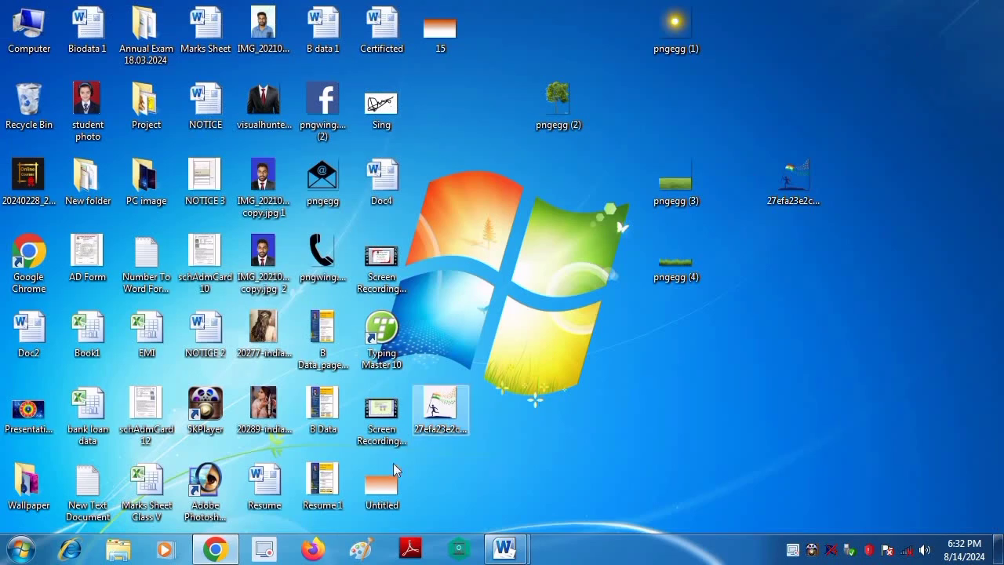
- Check picture '15' in Photo Viewer, close it, and return to Word's Document3
double_click(440, 37)
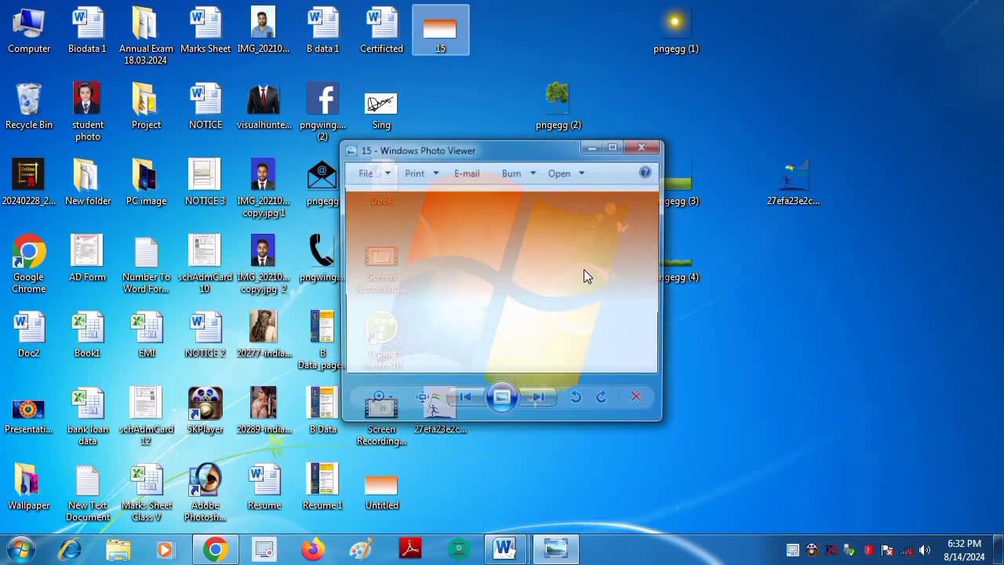
left_click(617, 147)
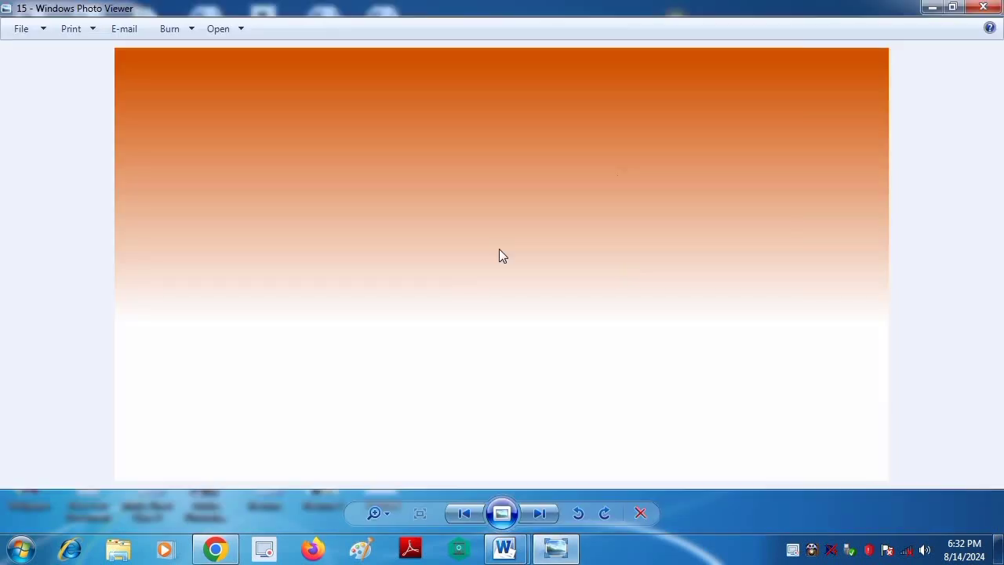
left_click(985, 9)
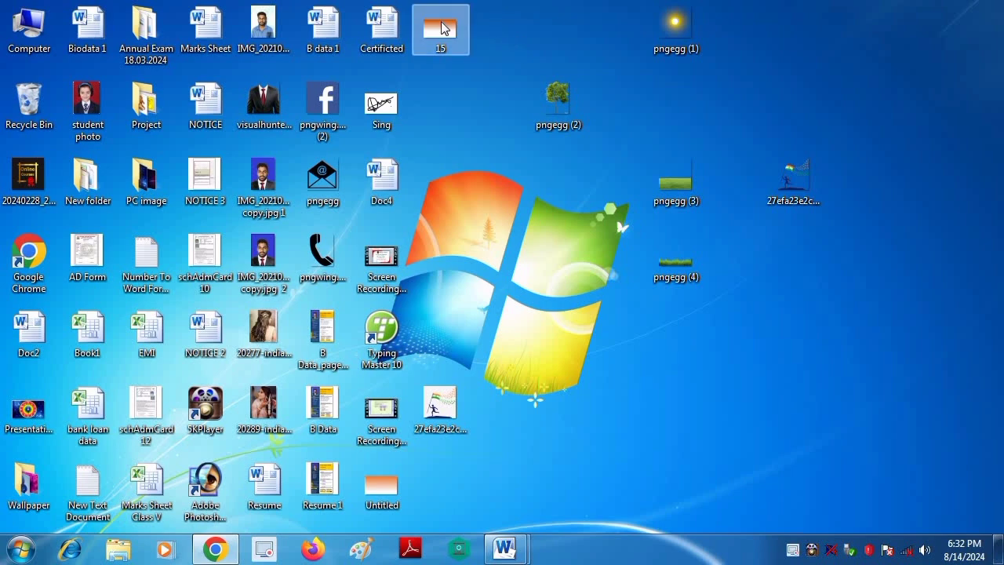
double_click(442, 29)
left_click(636, 147)
mouse_move(505, 549)
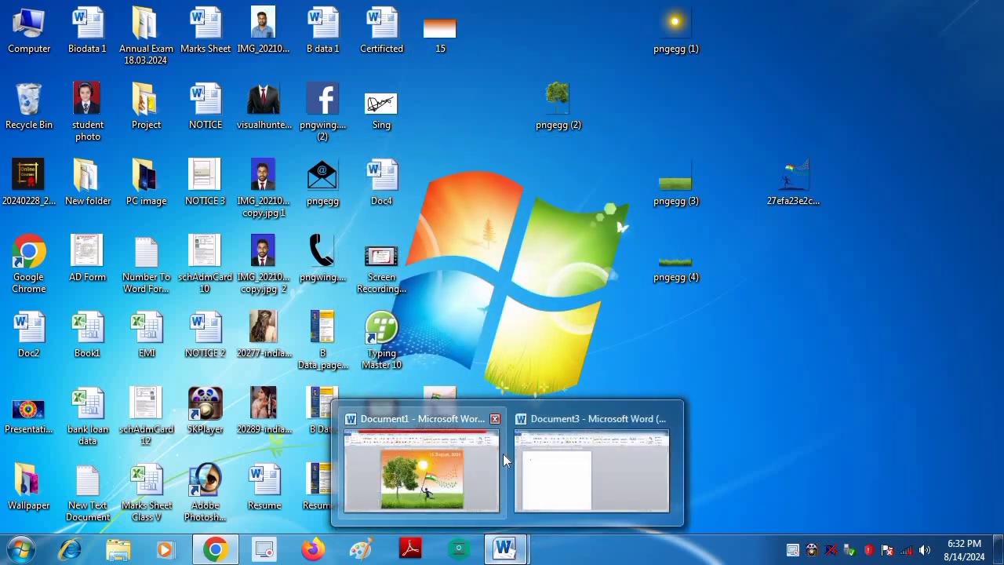
left_click(550, 464)
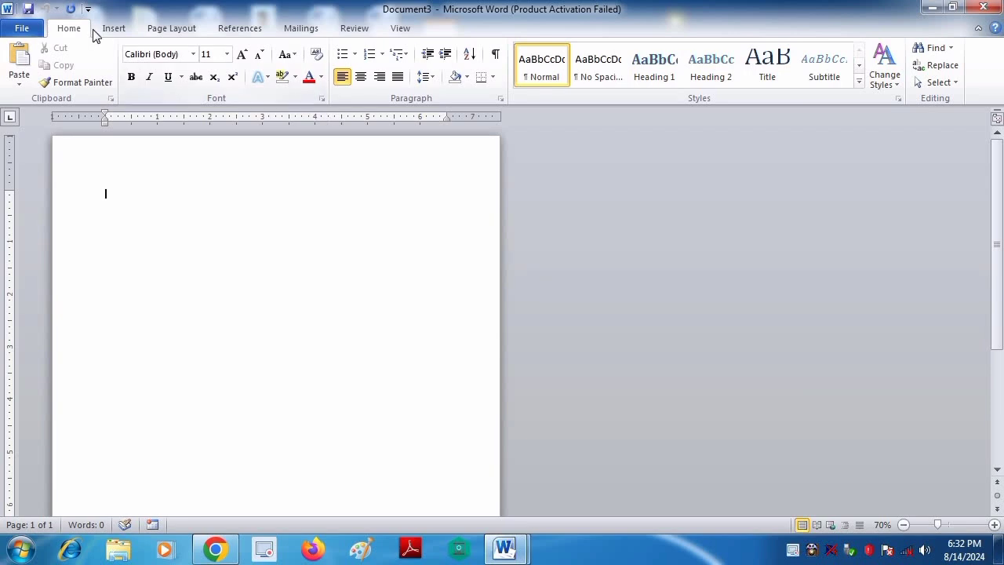
- Set Document3's page to A4 landscape, then begin inserting a picture
left_click(168, 32)
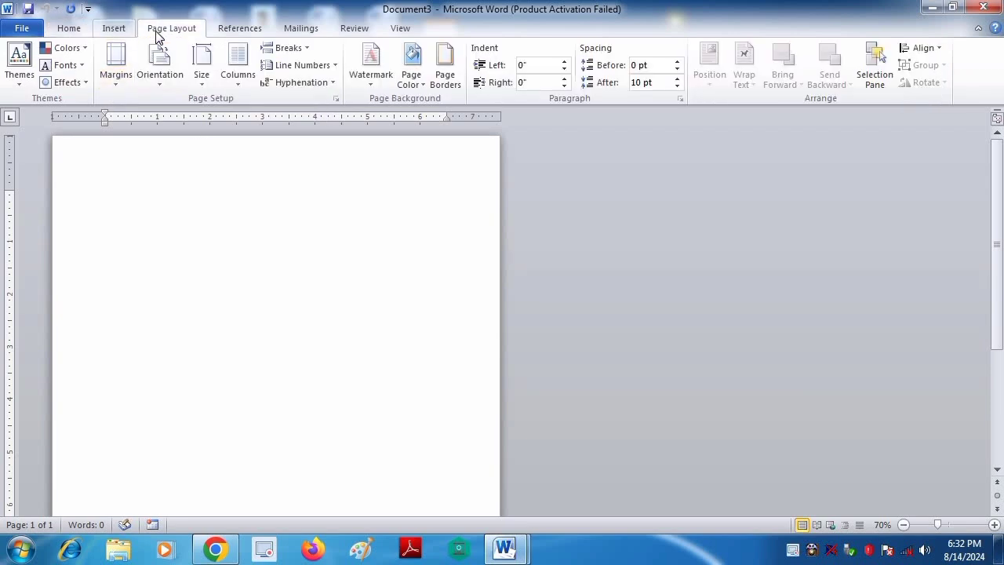
scroll(485, 327, "down", 5)
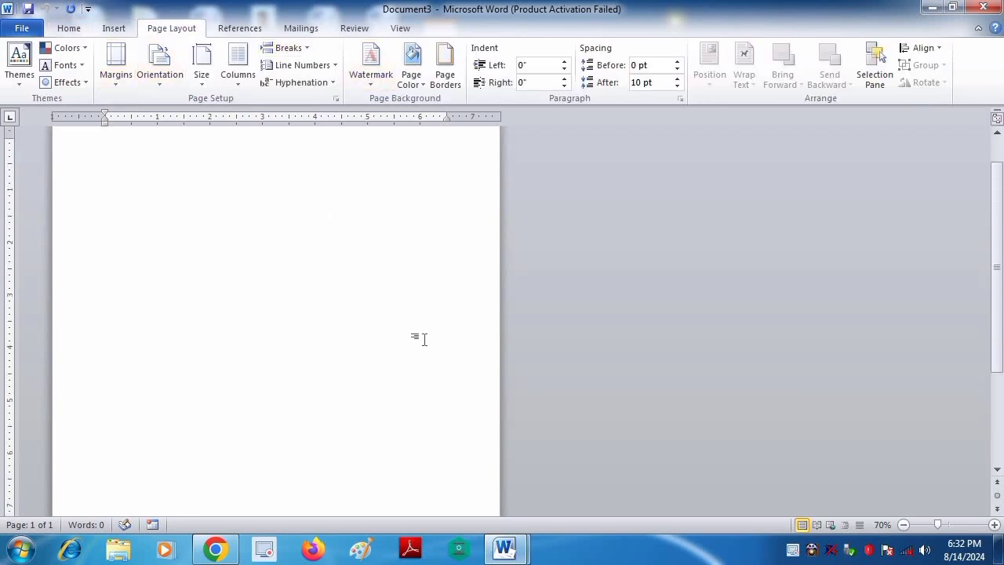
left_click(161, 78)
left_click(163, 143)
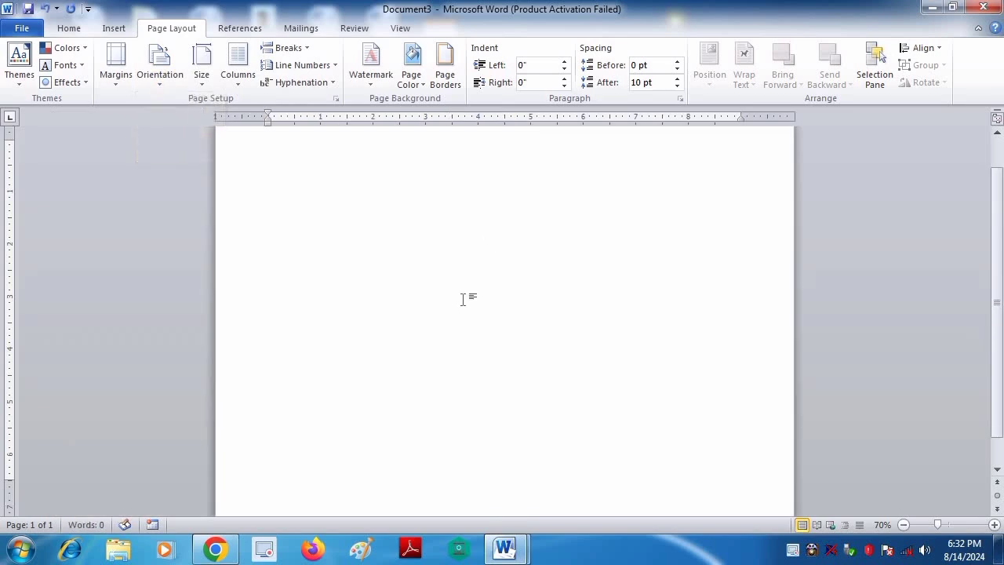
scroll(163, 100, "down", 2)
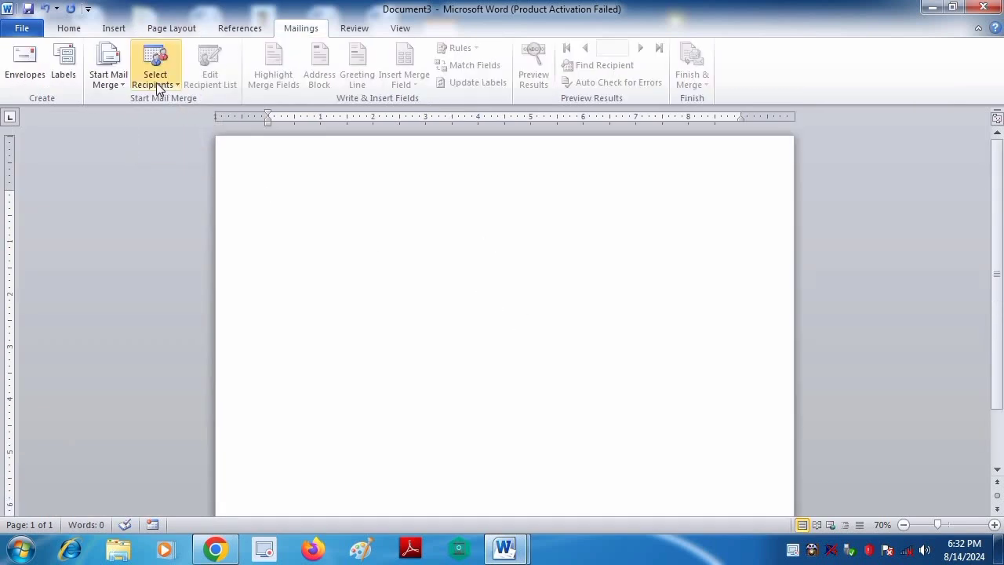
left_click(159, 28)
left_click(159, 77)
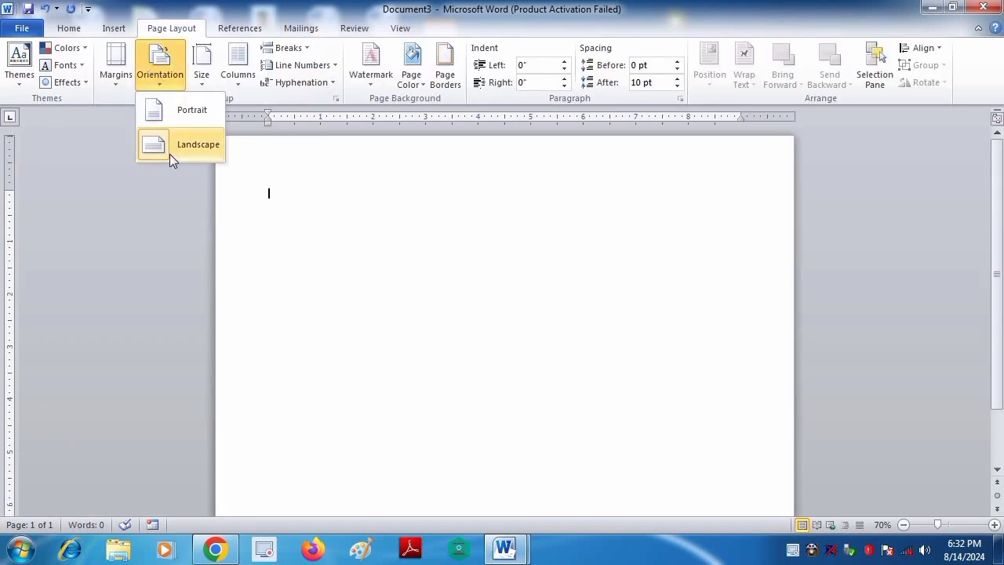
left_click(202, 78)
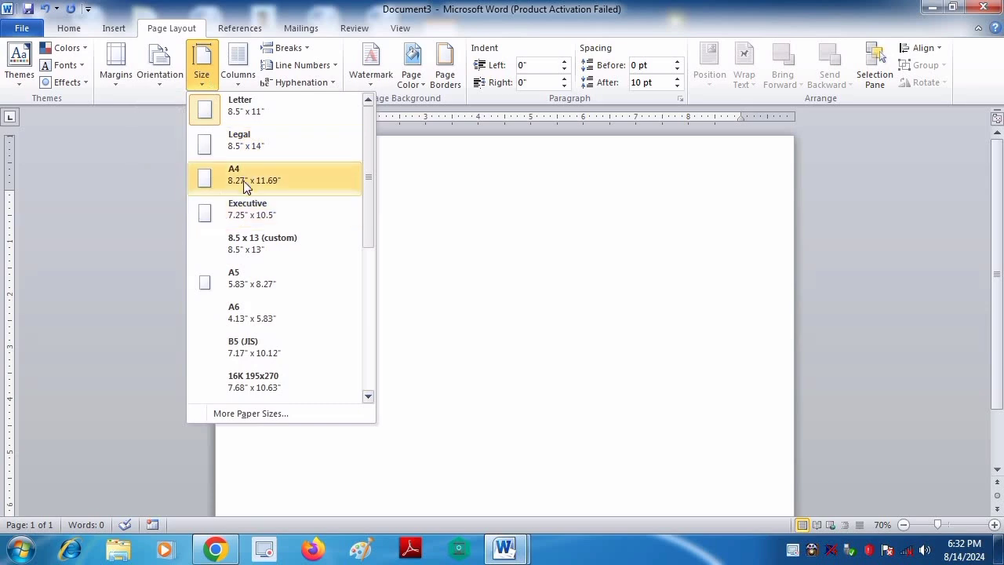
left_click(239, 177)
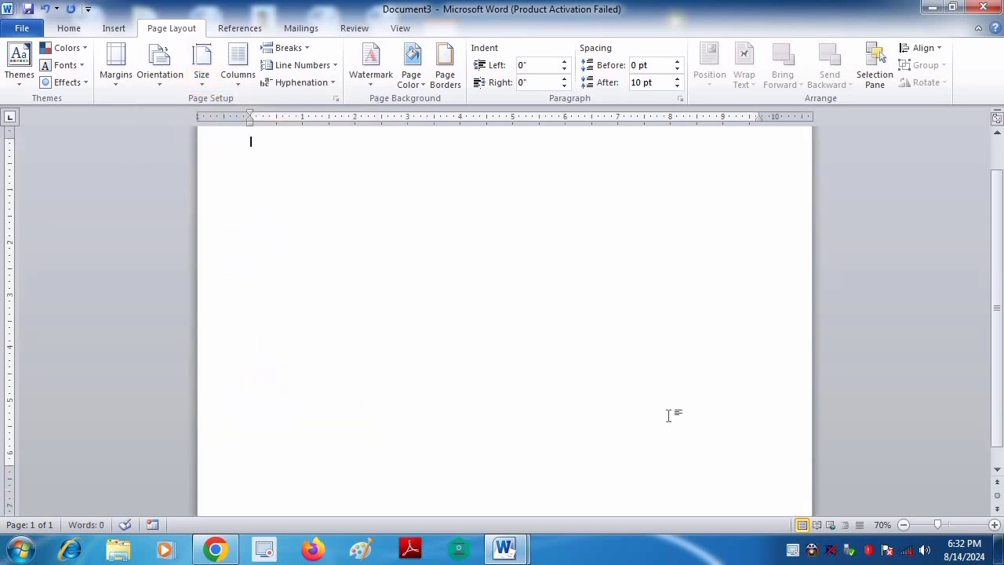
scroll(388, 338, "down", 1)
scroll(661, 410, "up", 1)
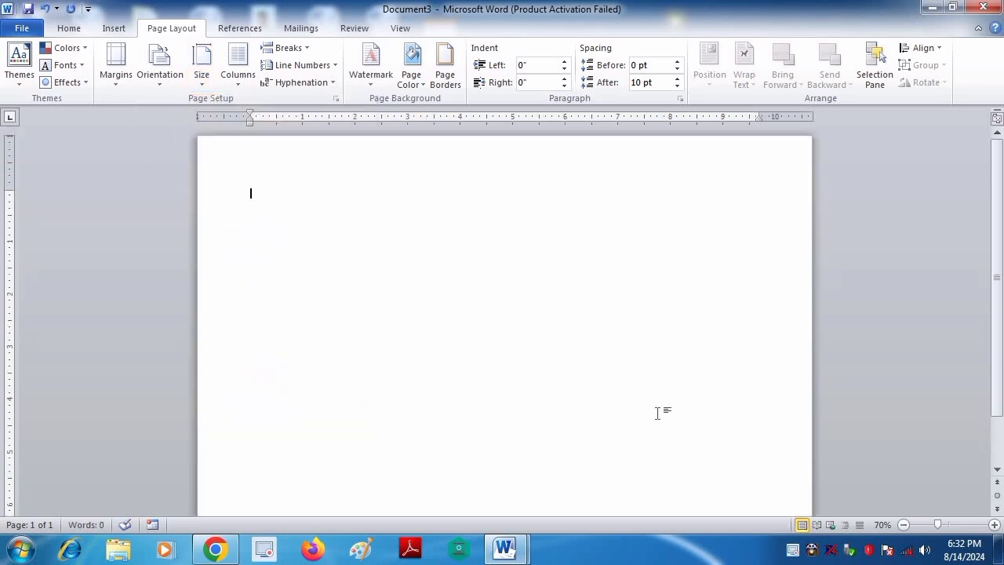
scroll(433, 351, "down", 2)
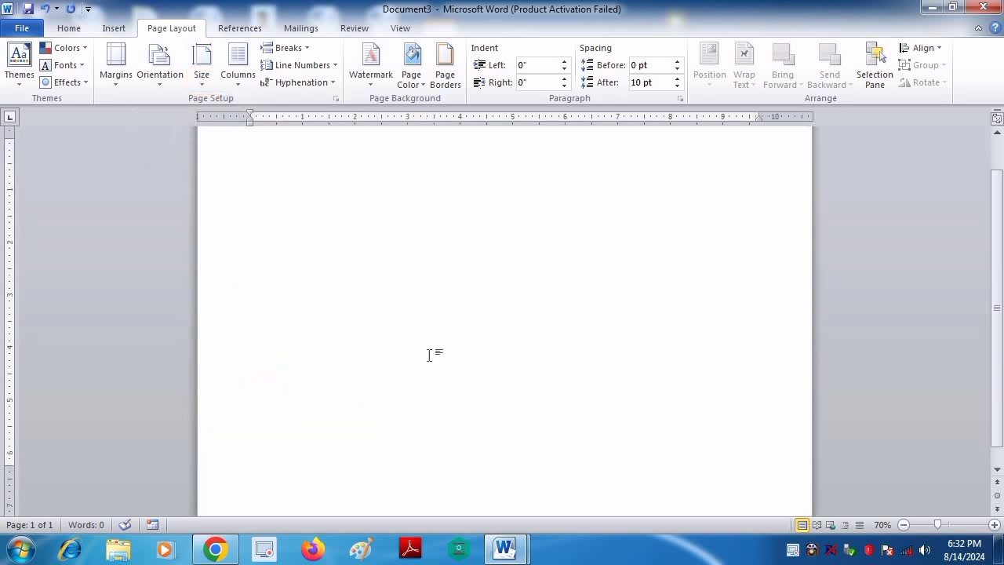
left_click(112, 28)
- Insert the gradient picture '15' and set its wrapping to In Front of Text
left_click(164, 67)
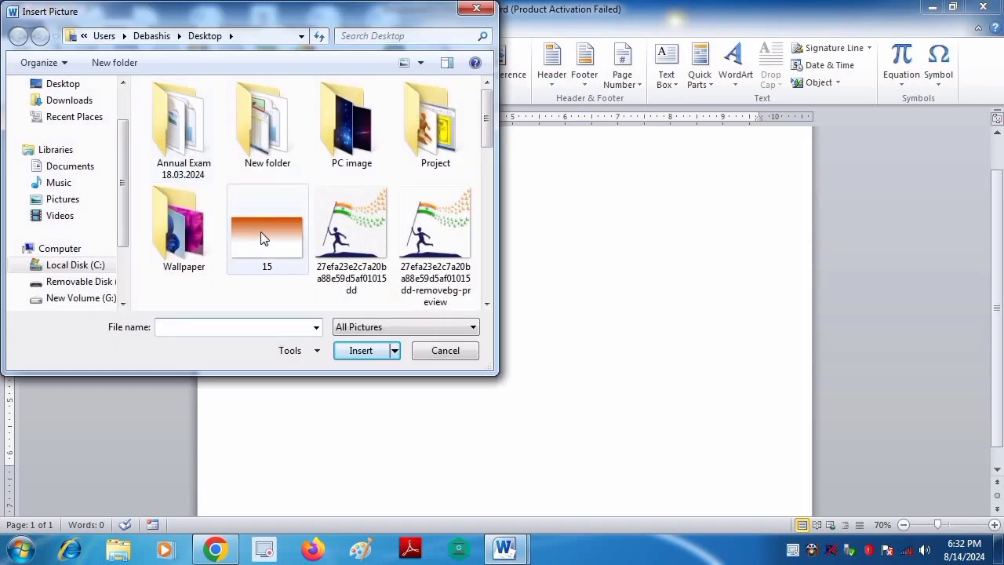
left_click(265, 234)
left_click(383, 347)
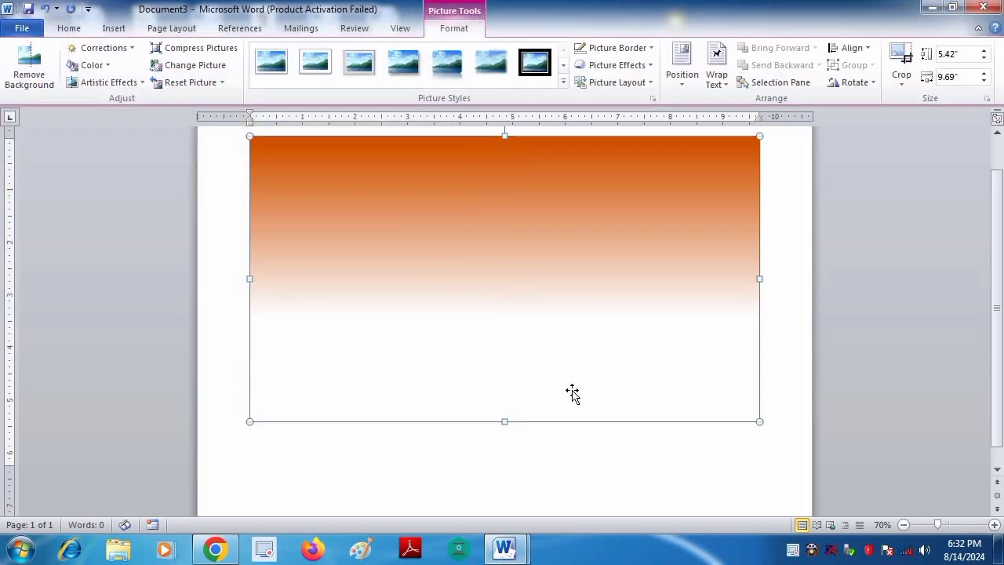
mouse_move(437, 280)
left_mouse_down()
mouse_move(464, 260)
mouse_move(434, 229)
left_mouse_up()
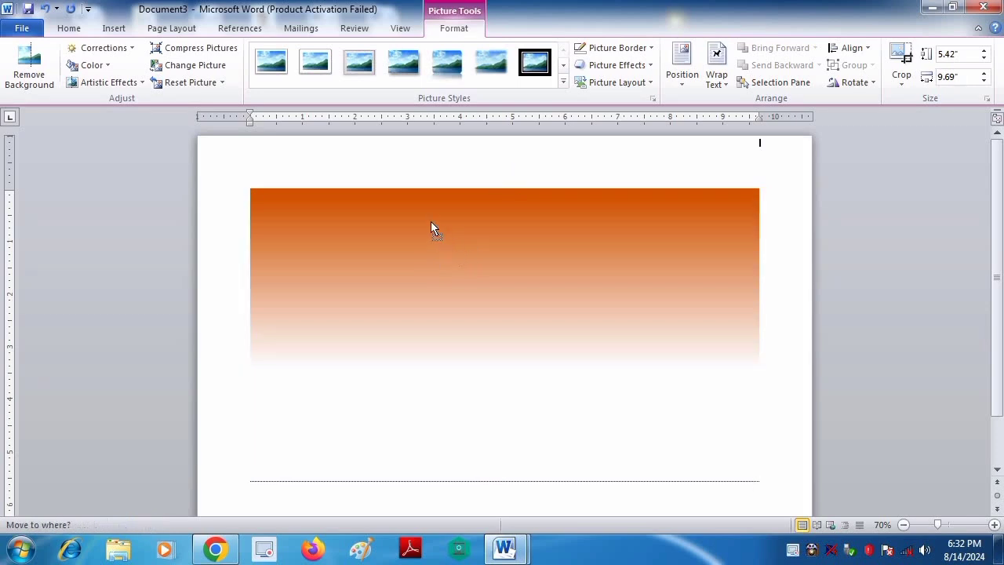
left_click(718, 80)
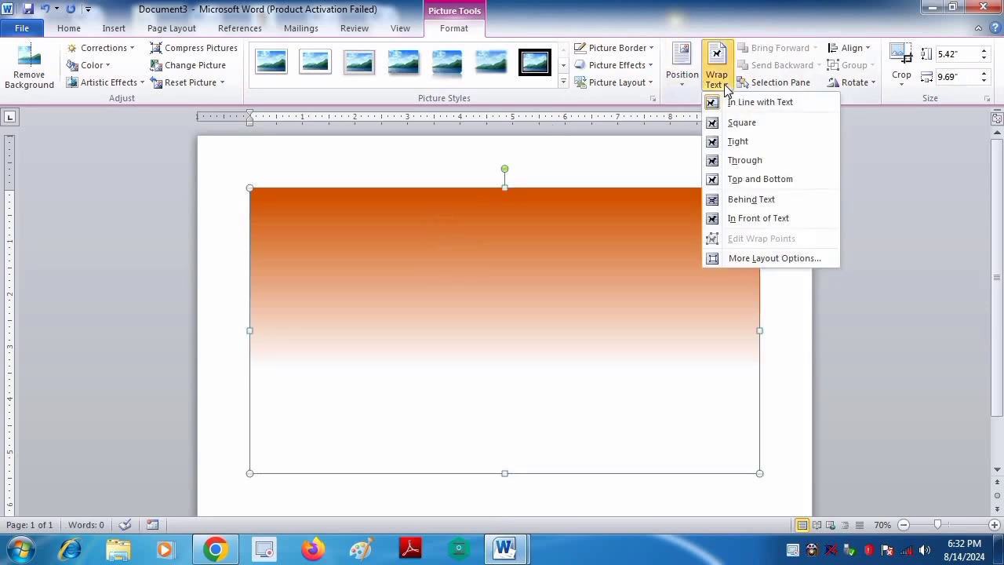
left_click(758, 218)
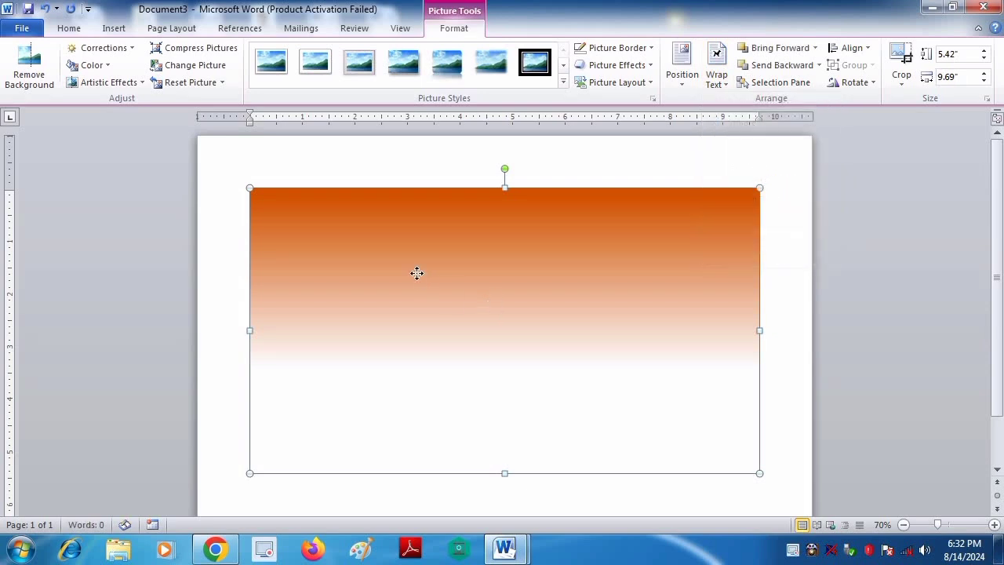
- Move the gradient to the page's top-left corner and stretch it to full page width
left_click_drag(417, 274, 365, 222)
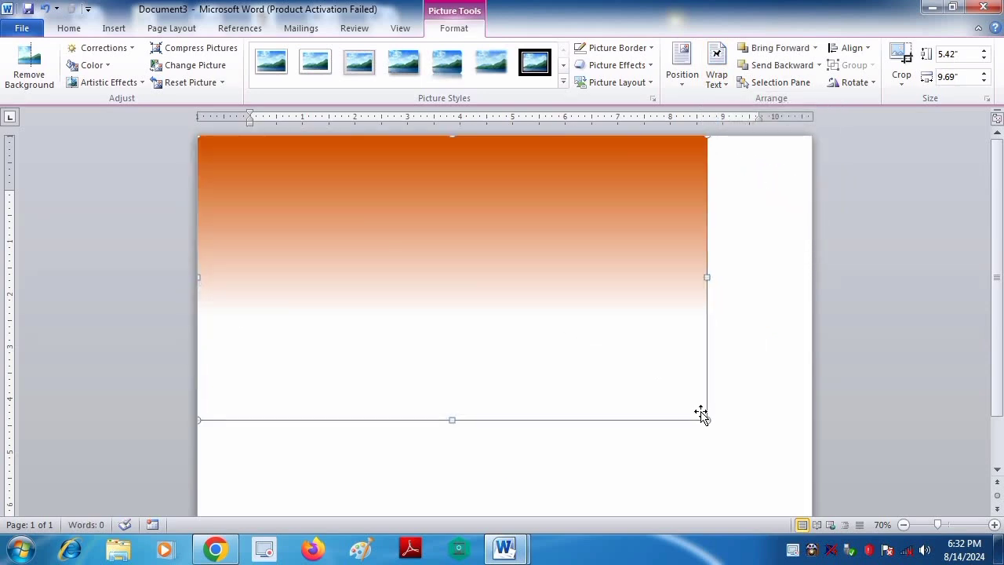
left_click_drag(736, 427, 812, 435)
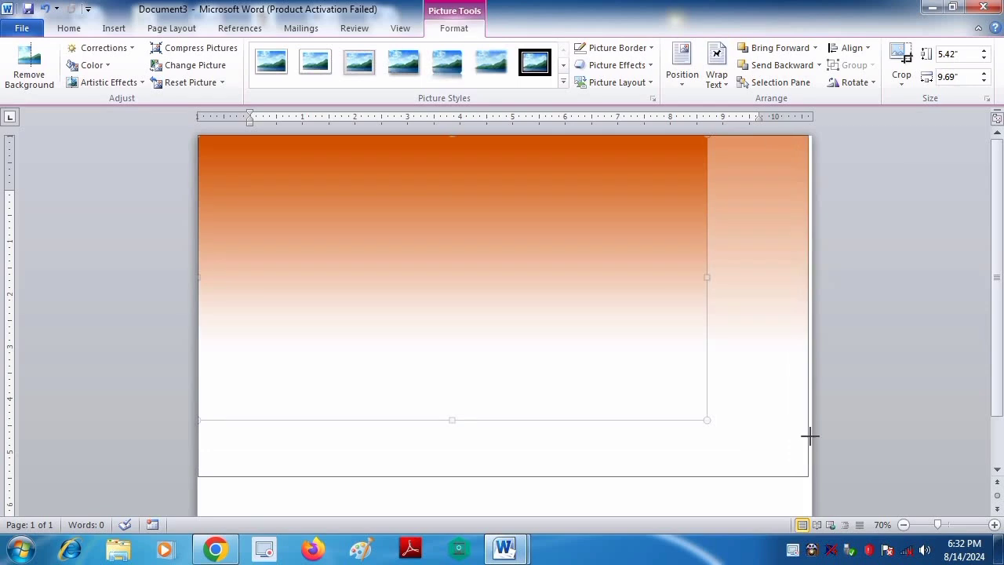
left_click(777, 469)
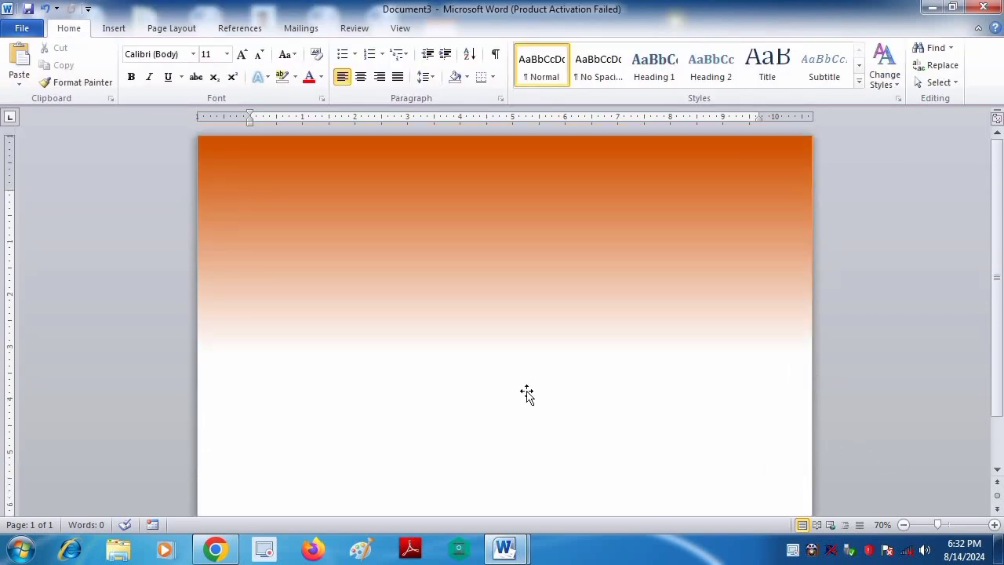
key("ctrl+z")
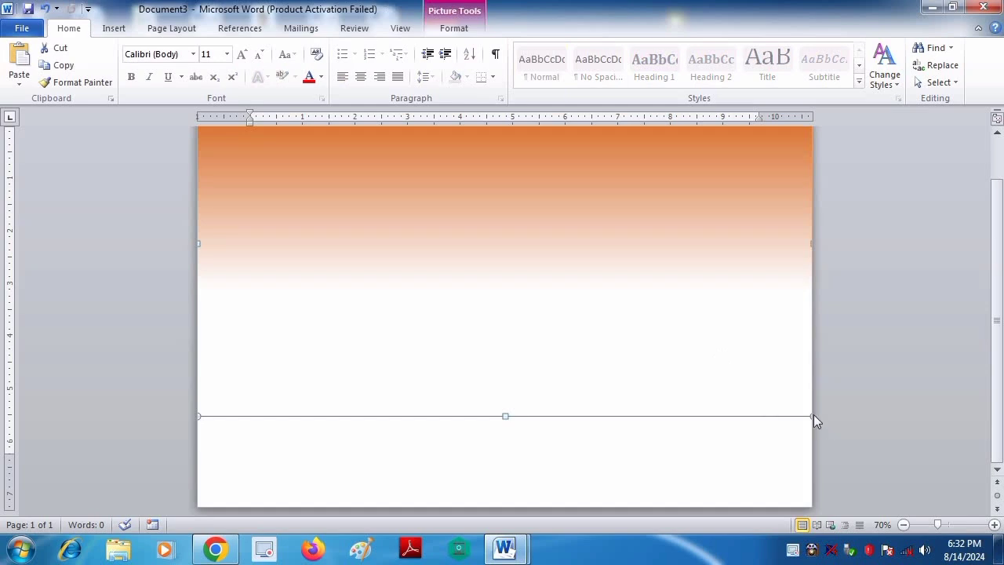
left_click_drag(810, 417, 804, 434)
scroll(804, 436, "down", 2)
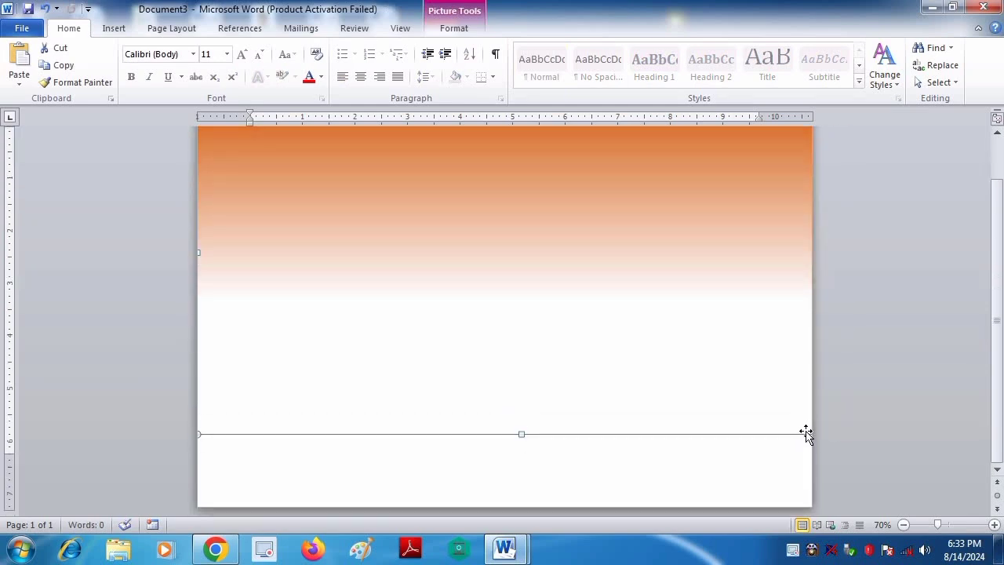
scroll(752, 420, "up", 2)
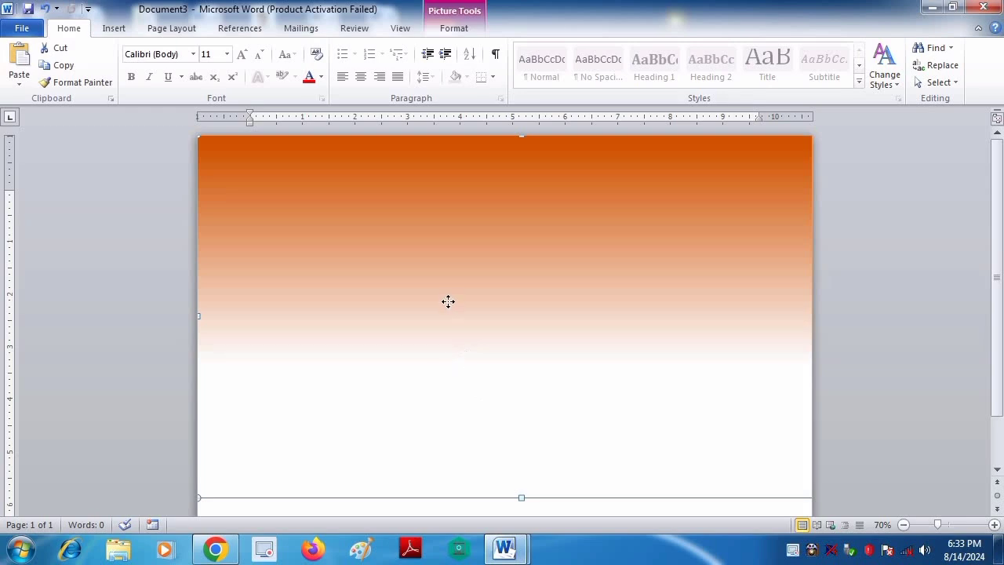
left_click_drag(448, 301, 448, 283)
scroll(892, 420, "down", 2)
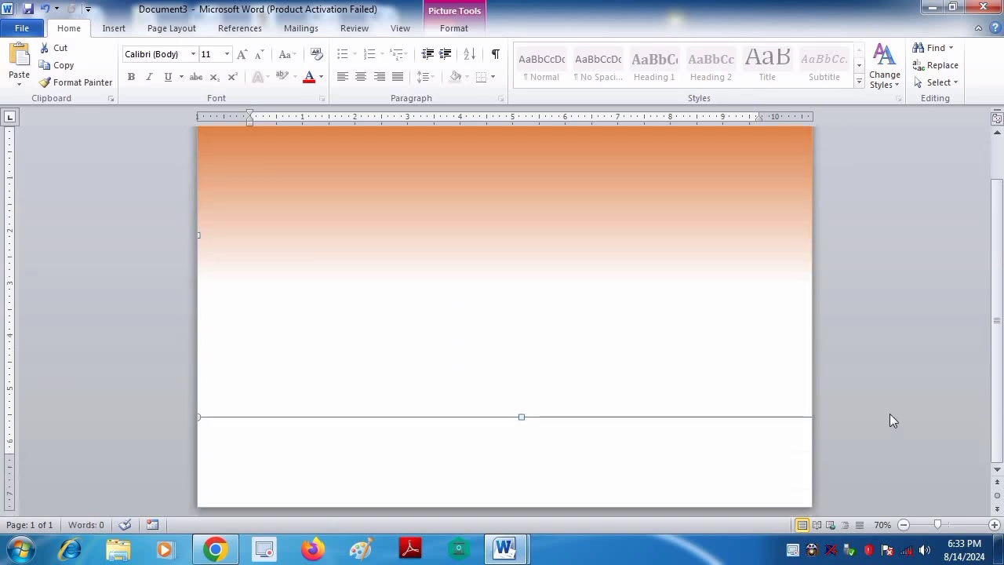
left_click(606, 430)
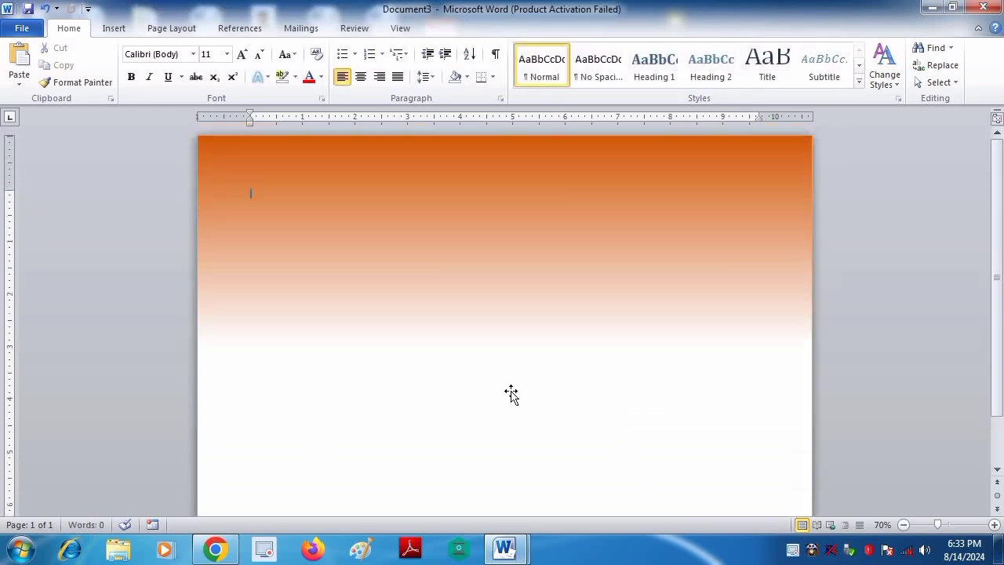
- Insert the sun picture 'pngegg (1)' with In Front of Text wrapping
left_click(114, 29)
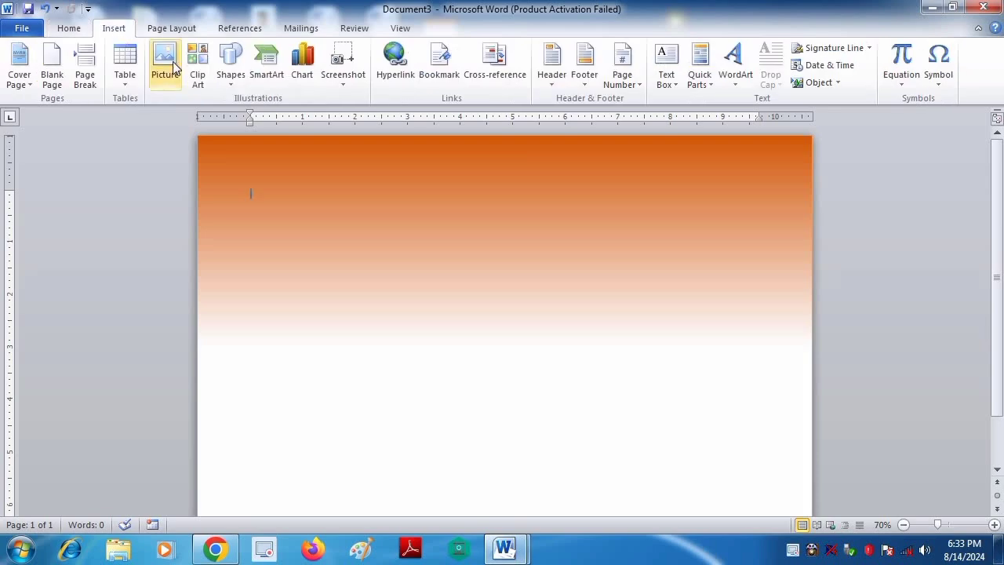
left_click(167, 69)
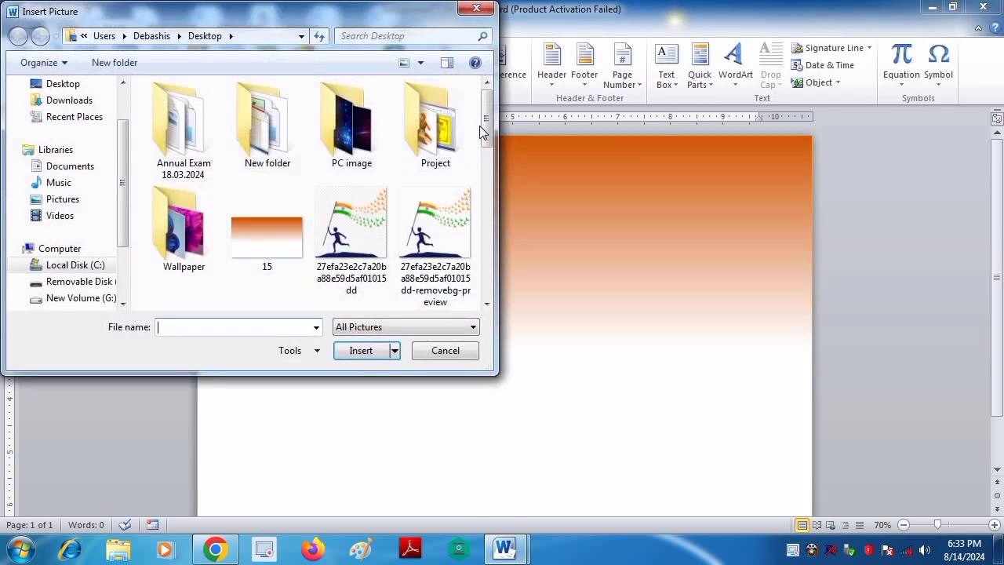
mouse_move(488, 147)
left_mouse_down()
mouse_move(487, 249)
mouse_move(491, 221)
left_mouse_up()
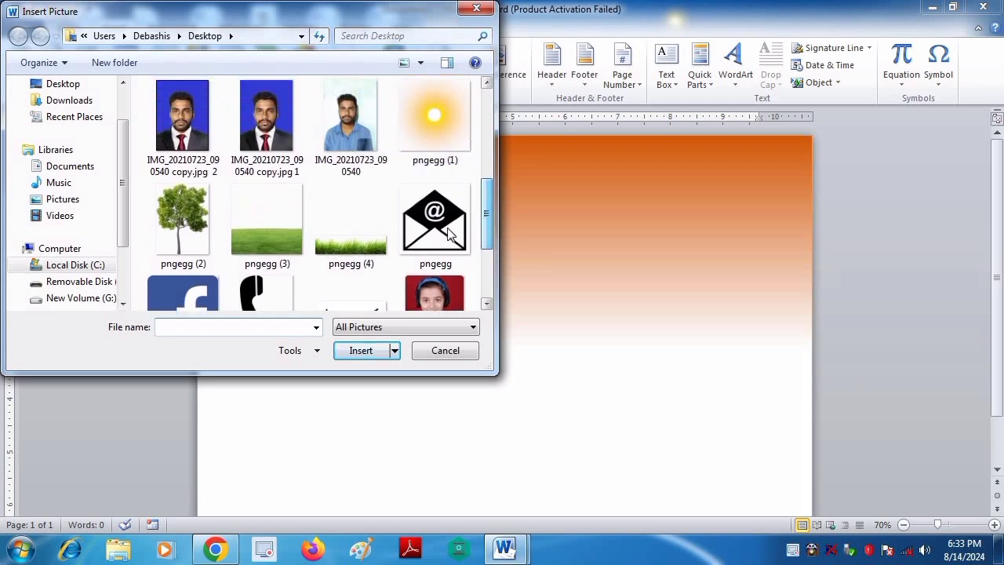
left_click(430, 127)
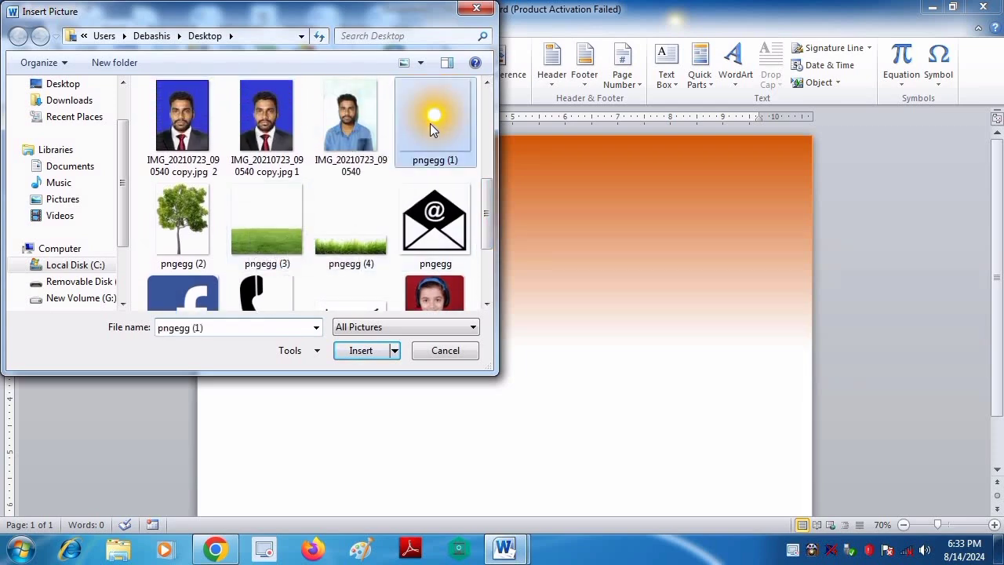
left_click(362, 351)
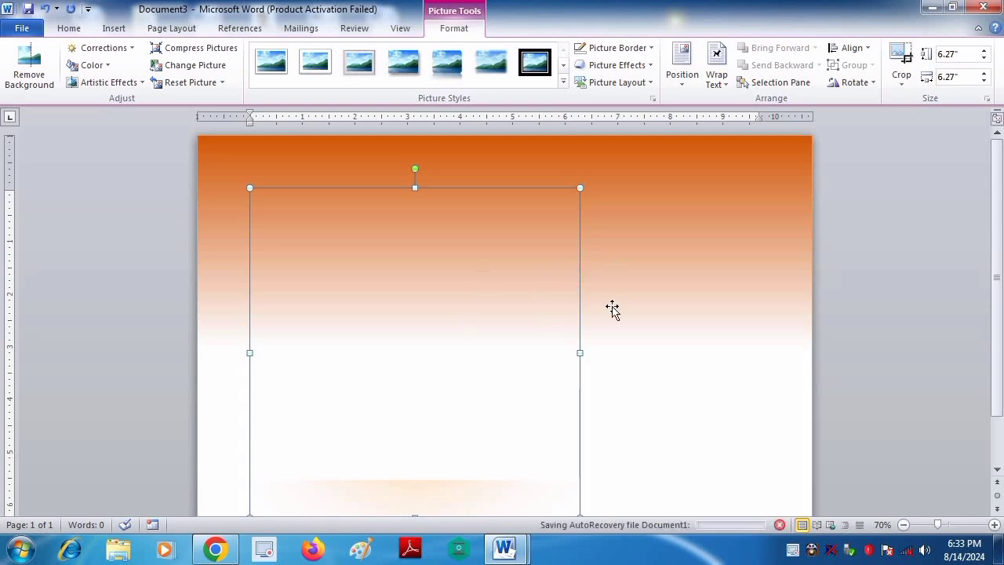
left_click(718, 80)
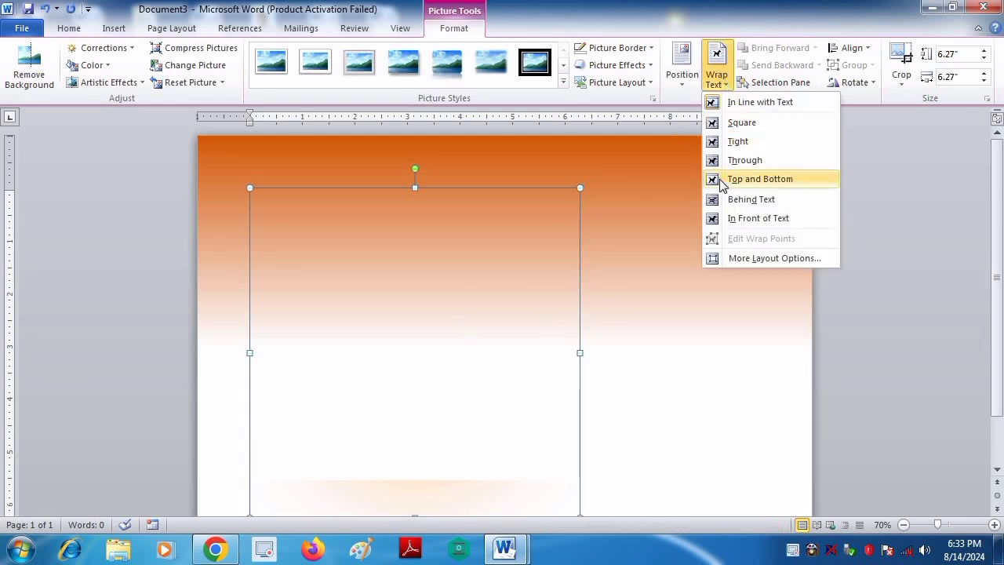
left_click(738, 220)
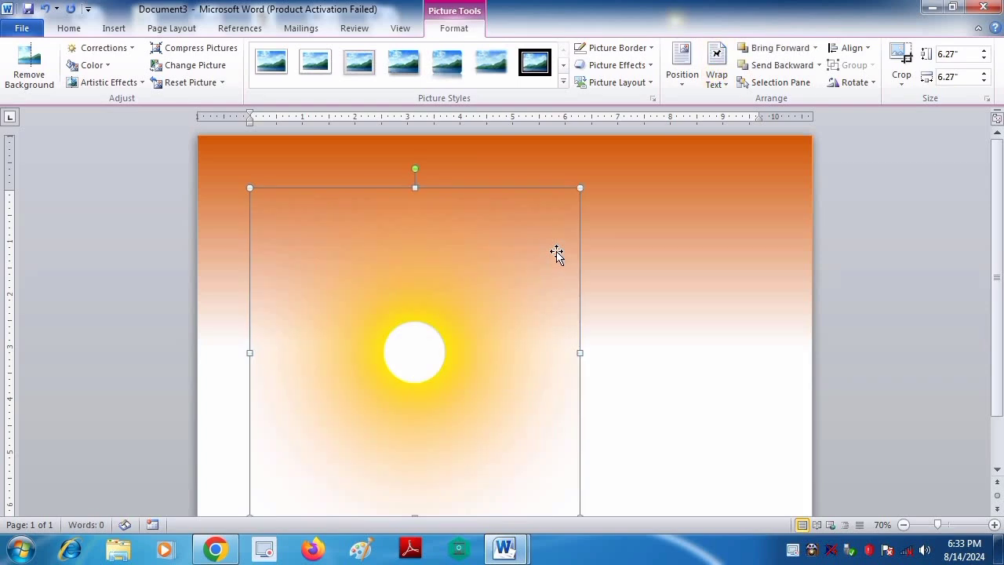
- Position the sun centred near the top of the page
left_click_drag(481, 336, 565, 342)
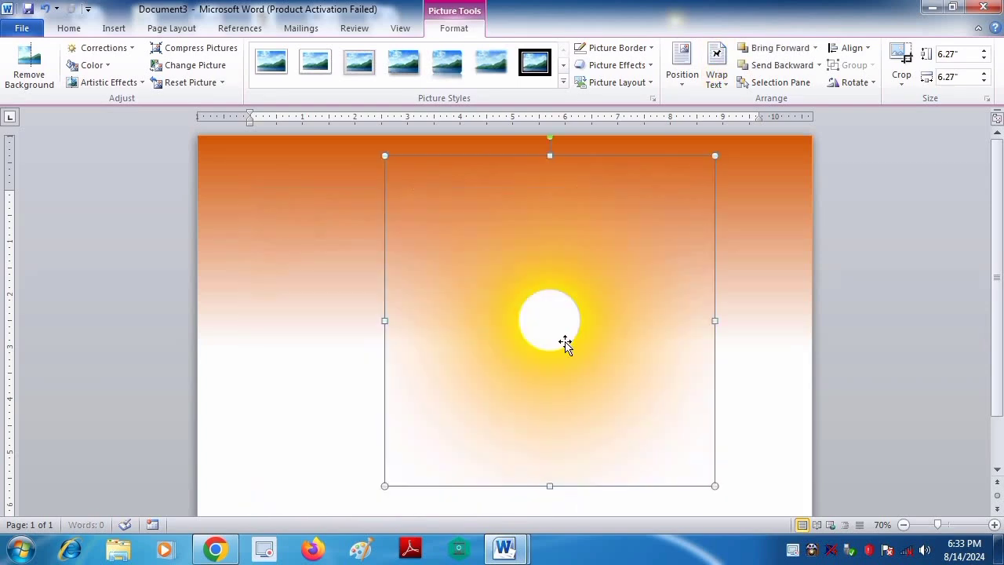
scroll(616, 390, "down", 2)
left_click_drag(548, 250, 490, 227)
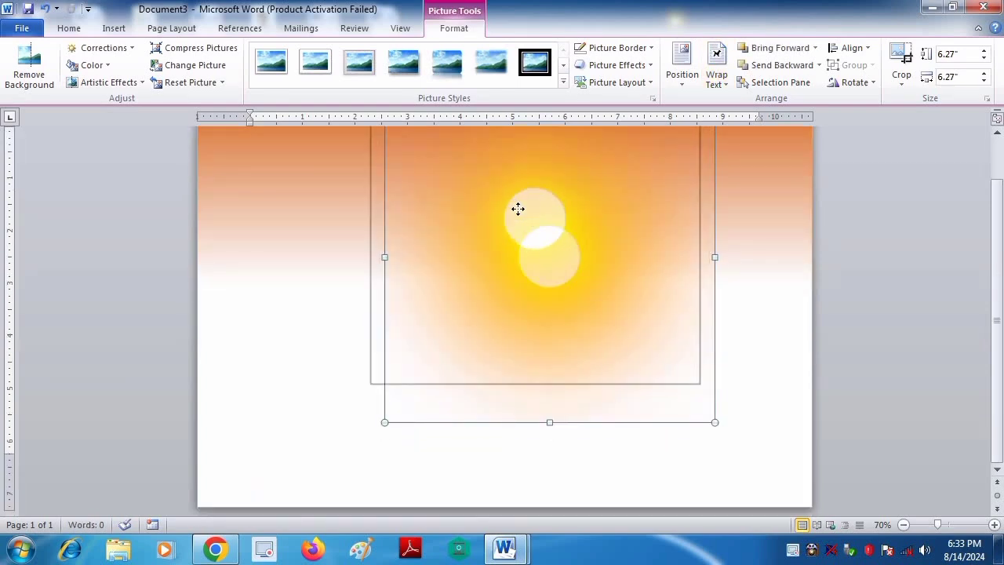
scroll(650, 338, "up", 1)
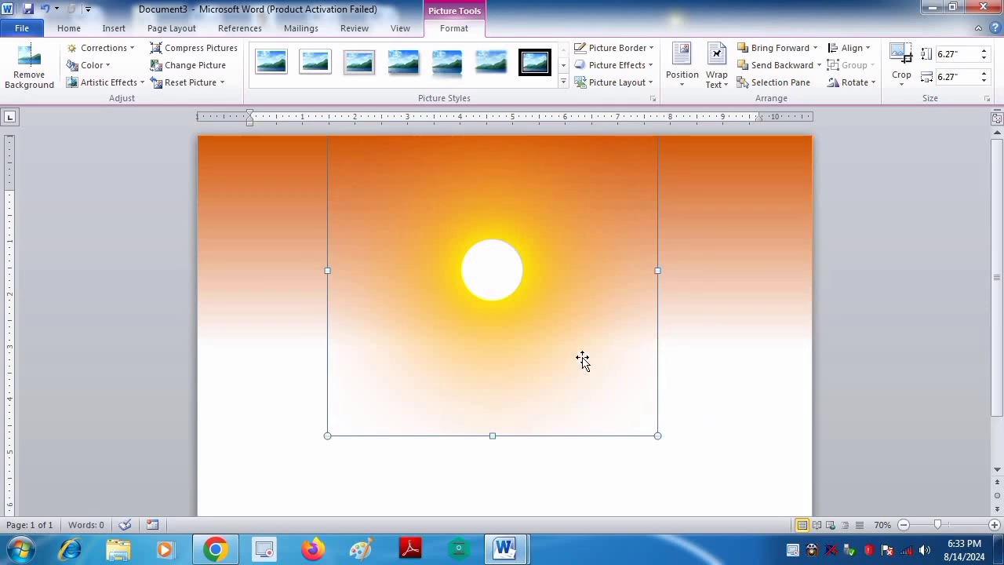
left_click_drag(500, 278, 514, 286)
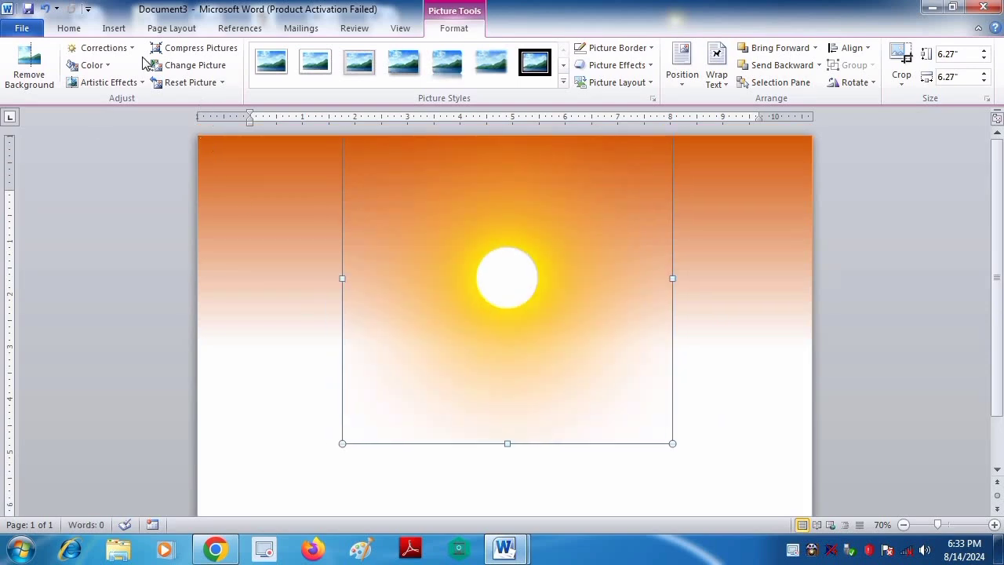
- Insert the grass picture 'pngegg (3)' with In Front of Text wrapping
left_click(112, 31)
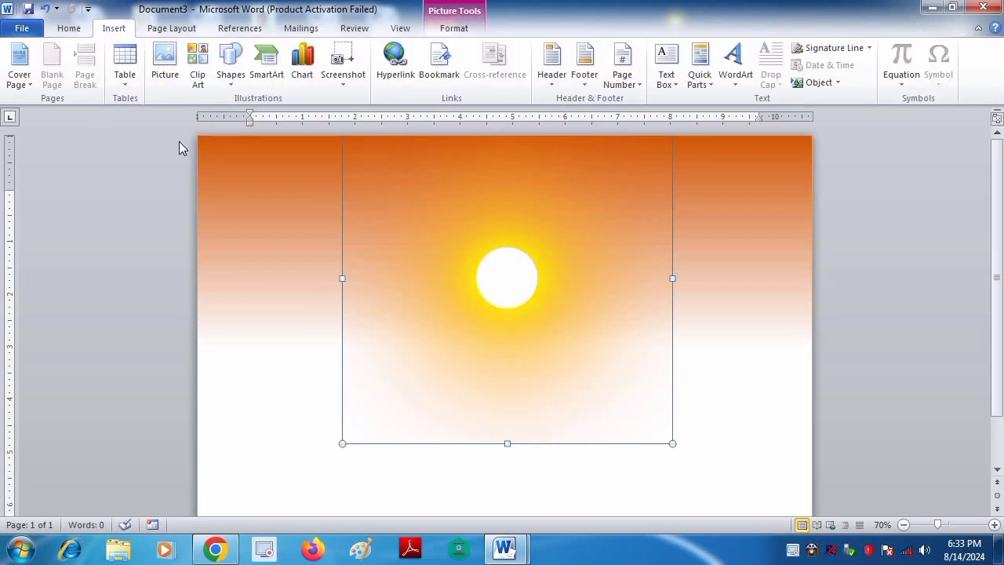
left_click(258, 194)
left_click(164, 63)
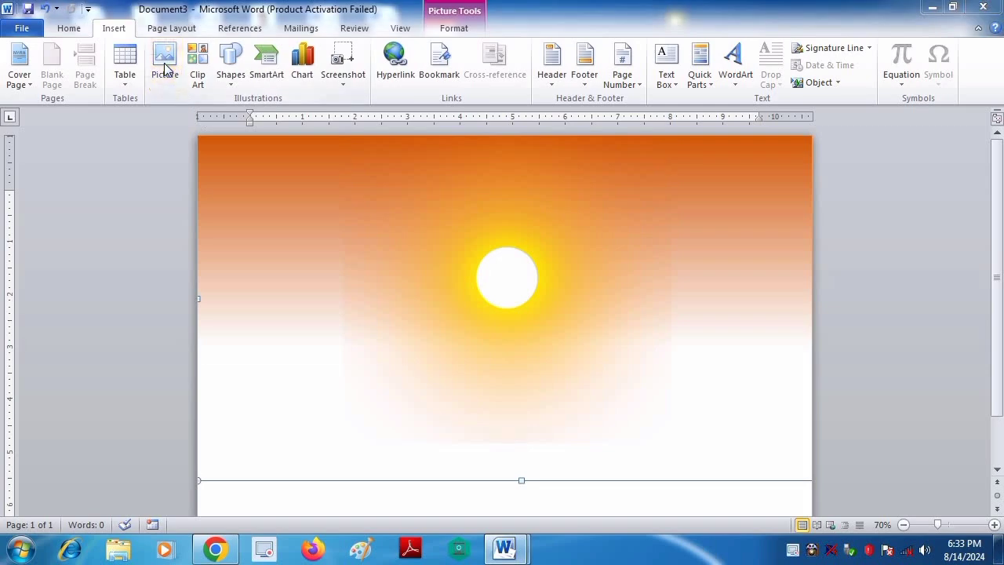
mouse_move(487, 136)
left_mouse_down()
mouse_move(482, 231)
mouse_move(484, 210)
left_mouse_up()
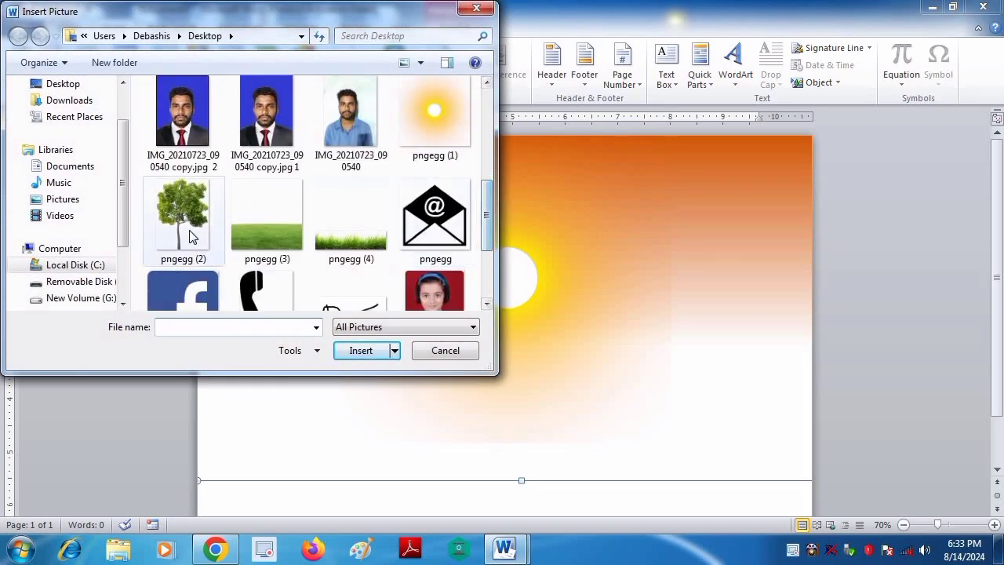
left_click(253, 218)
left_click(363, 355)
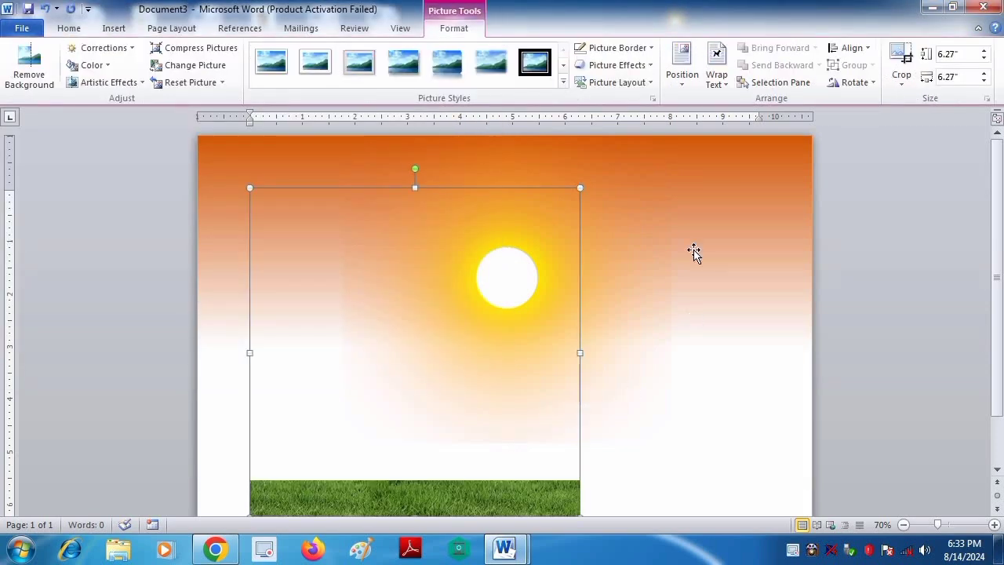
left_click(719, 81)
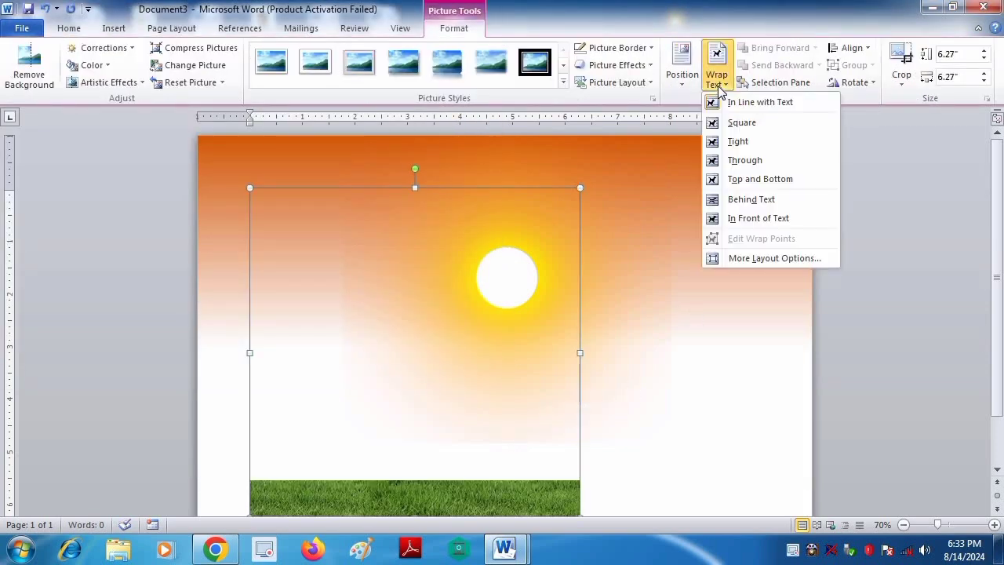
left_click(746, 220)
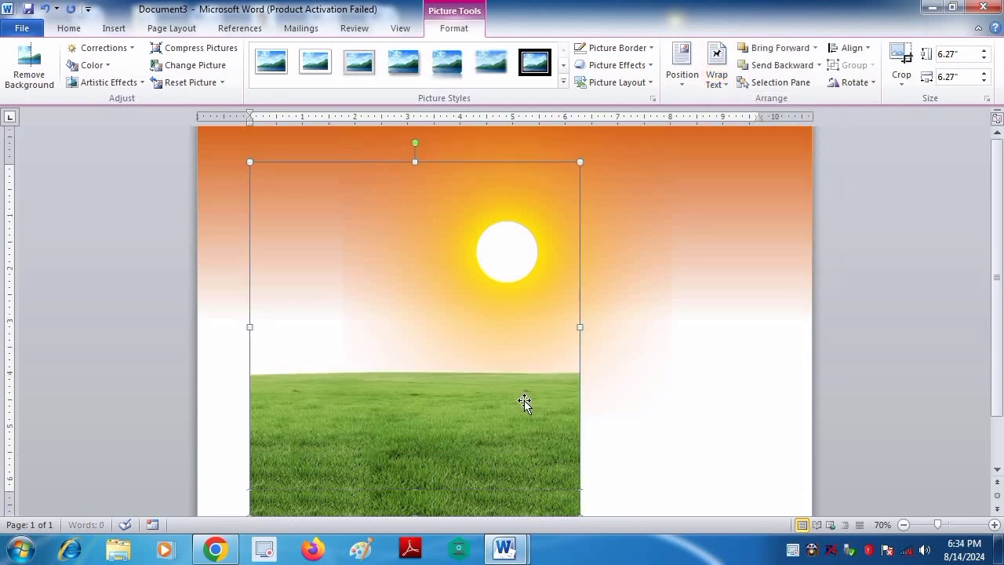
- Move the grass down-left and widen it to span the page width
left_click_drag(497, 398, 445, 434)
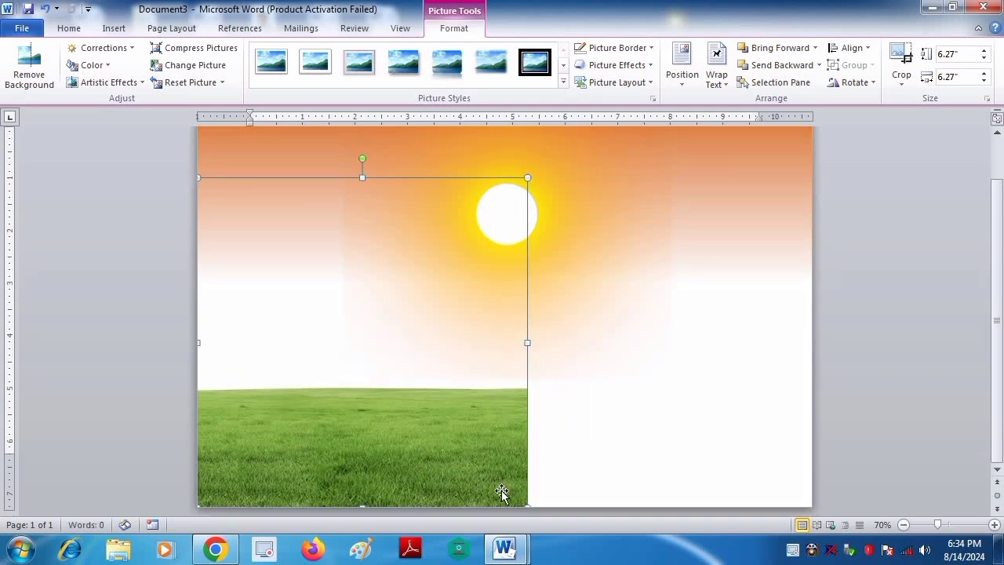
left_click_drag(547, 344, 823, 360)
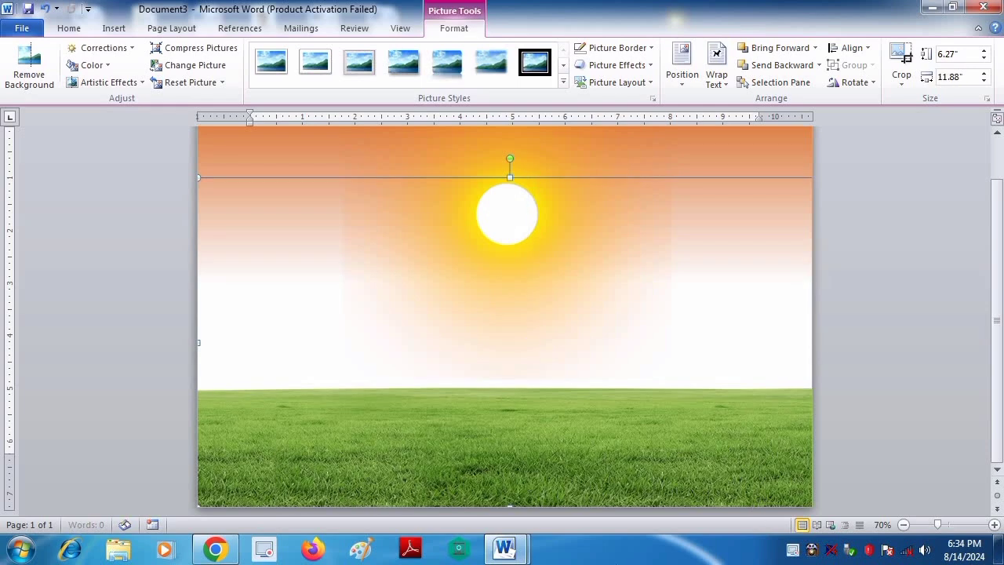
left_click(891, 369)
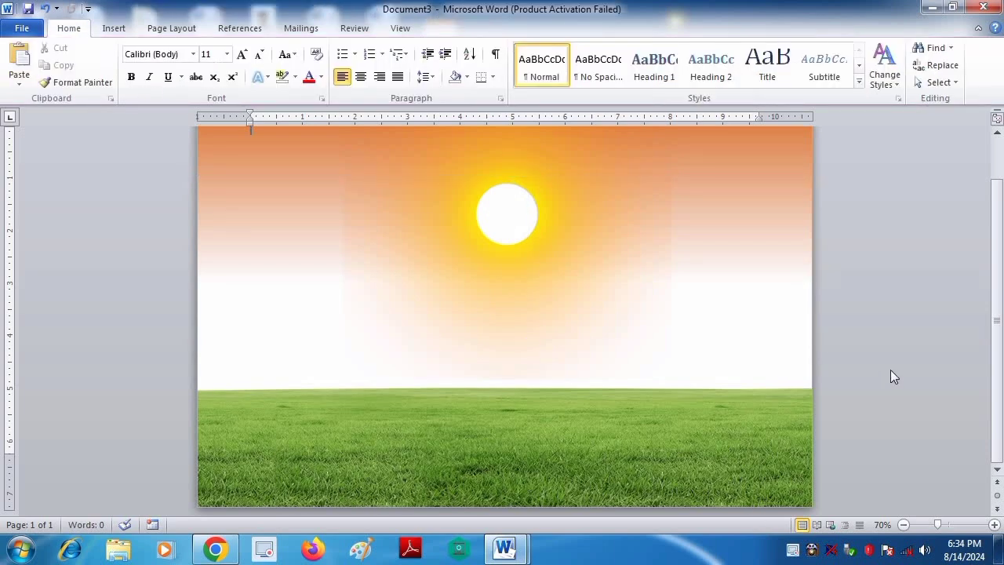
scroll(653, 400, "up", 2)
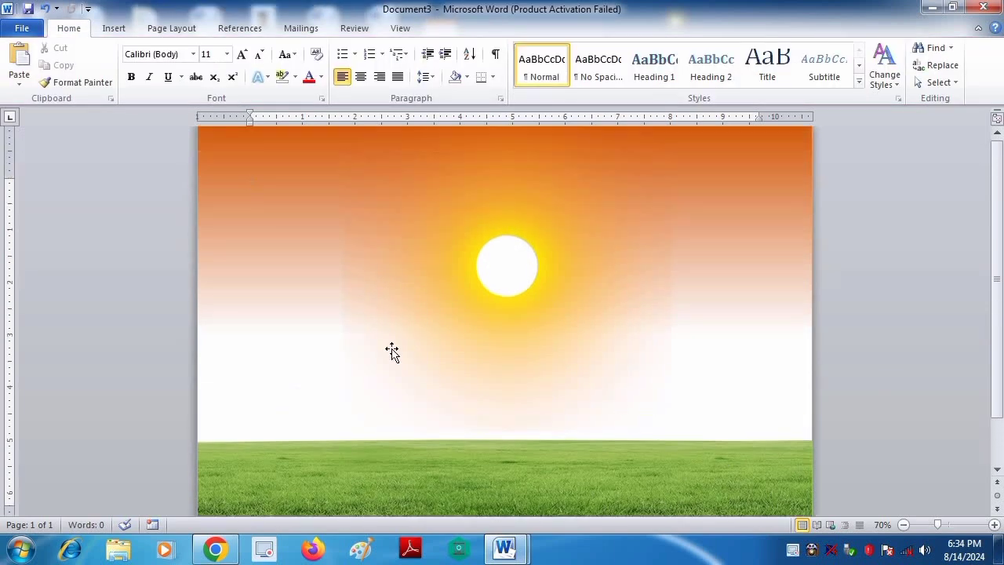
- Insert the tree picture 'pngegg (2)' with In Front of Text wrapping
left_click(126, 28)
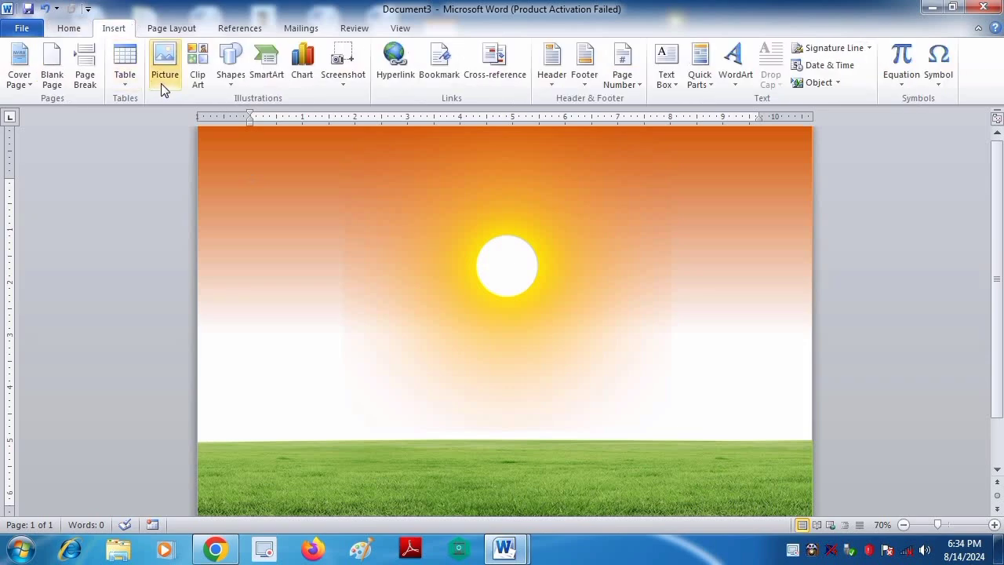
left_click(162, 67)
scroll(487, 212, "down", 5)
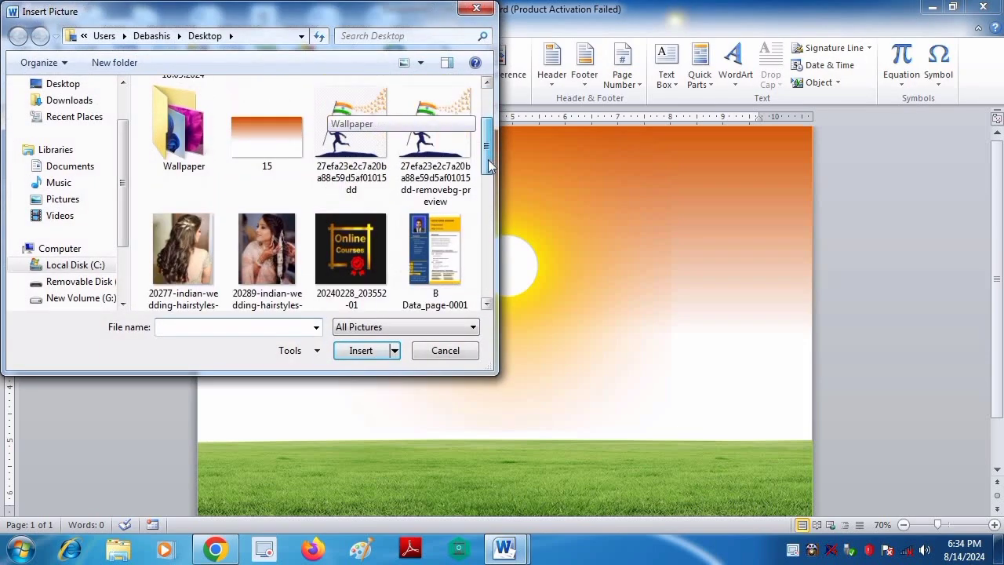
left_click(183, 177)
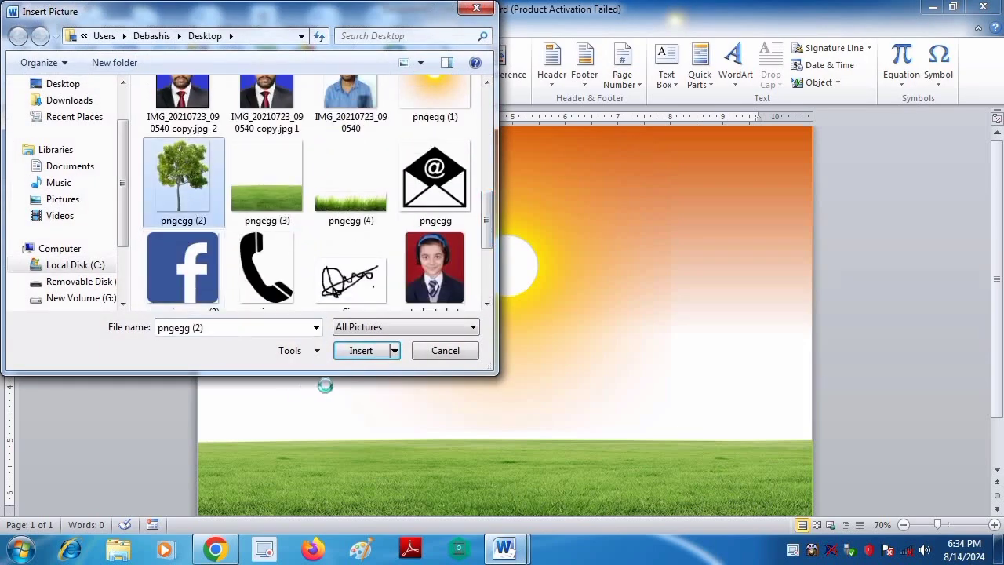
left_click(360, 350)
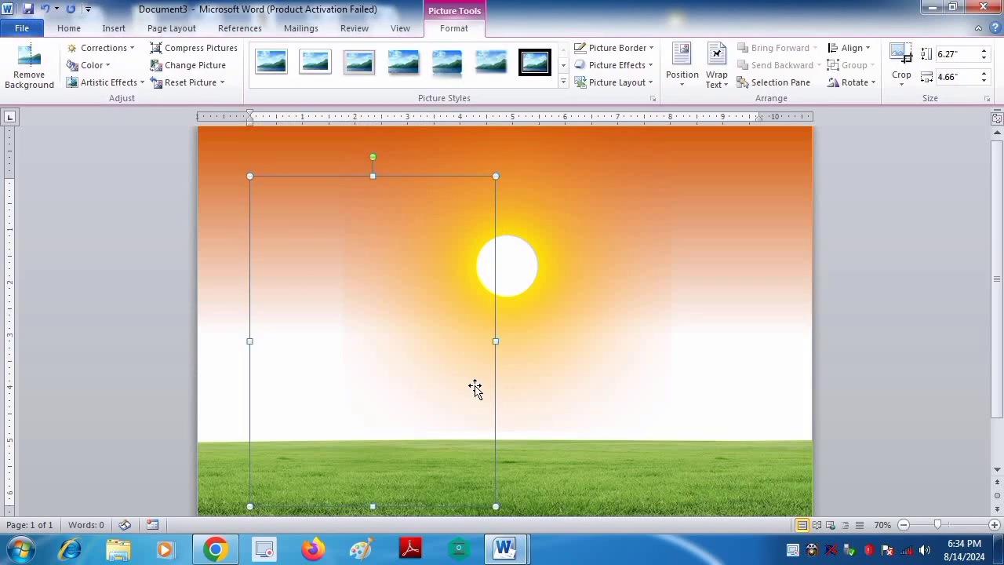
left_click(715, 74)
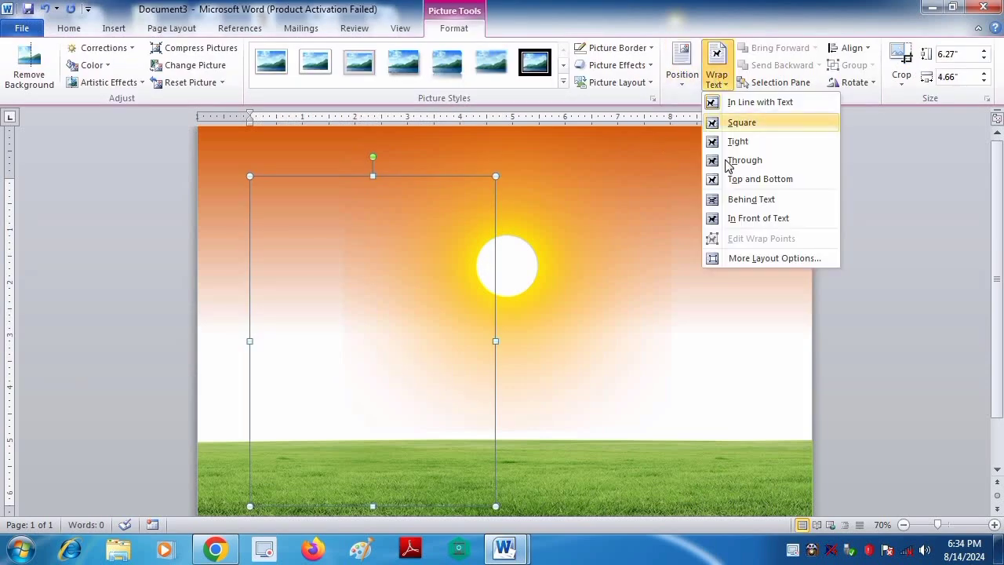
left_click(747, 222)
- Move the tree onto the grass at the left side of the page
scroll(469, 432, "down", 2)
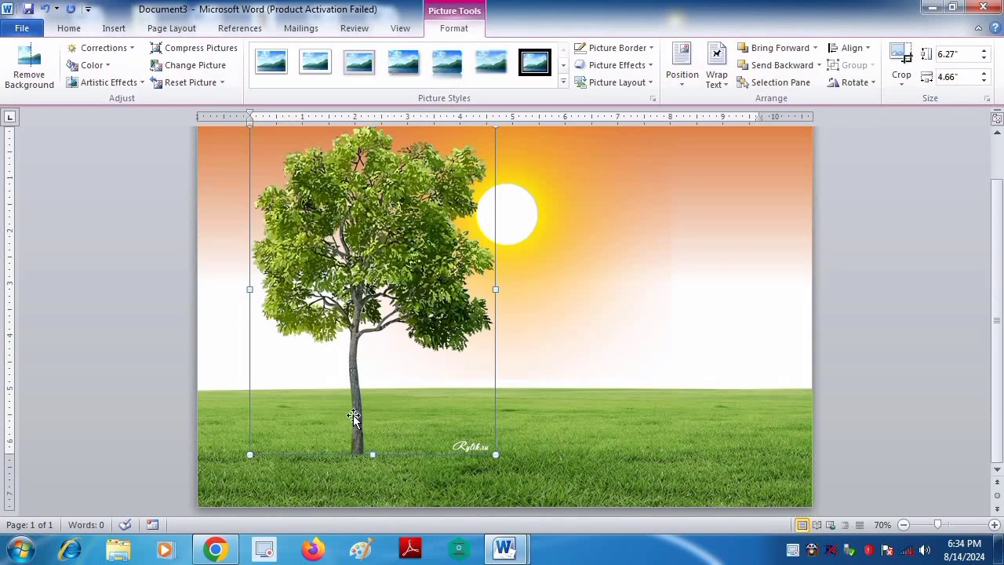
left_click_drag(354, 408, 312, 429)
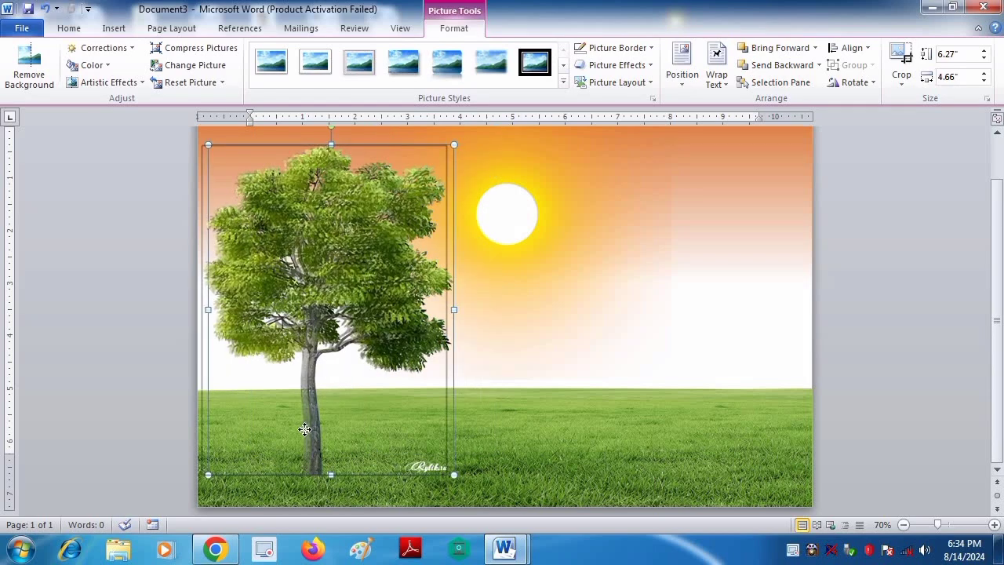
left_click(523, 400)
left_click(950, 239)
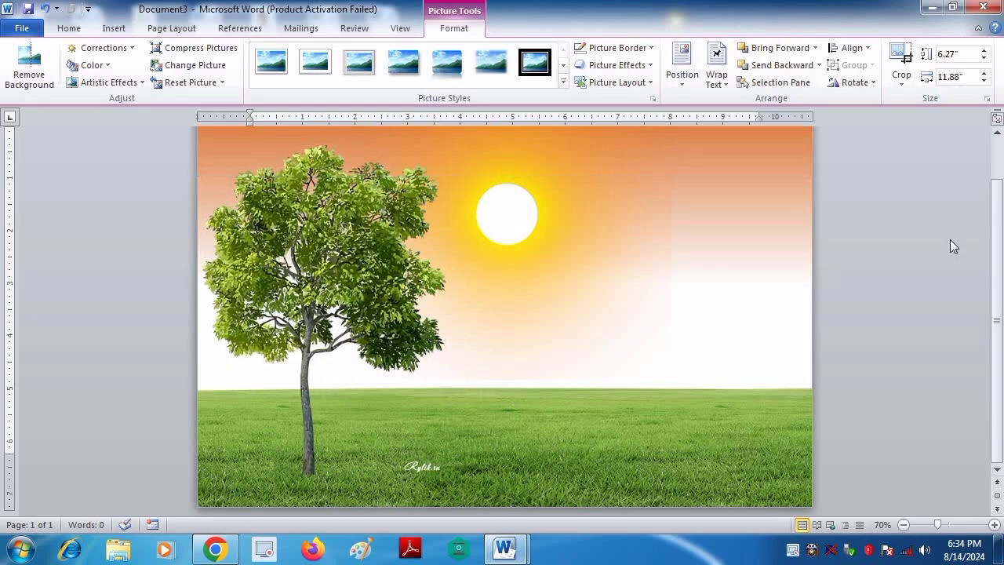
left_click(114, 28)
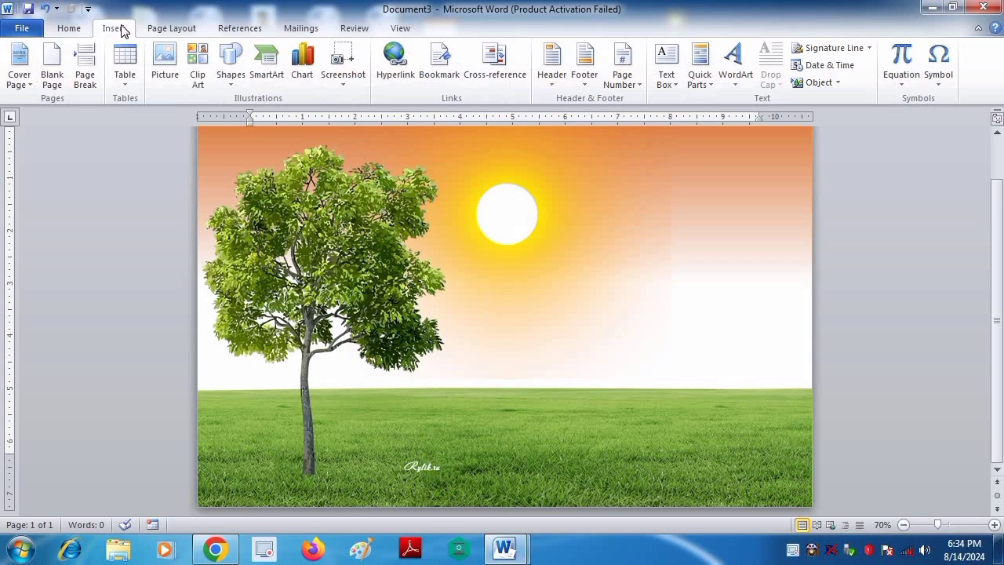
- Insert the grass picture 'pngegg (4)' with In Front of Text wrapping
left_click(165, 67)
mouse_move(486, 130)
left_mouse_down()
mouse_move(487, 231)
mouse_move(486, 206)
left_mouse_up()
left_click(347, 186)
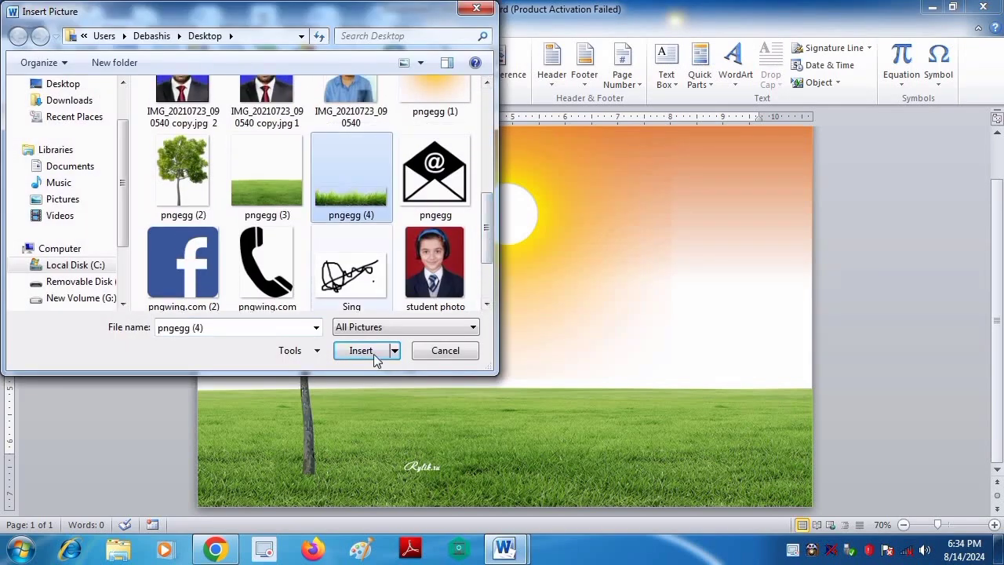
left_click(366, 351)
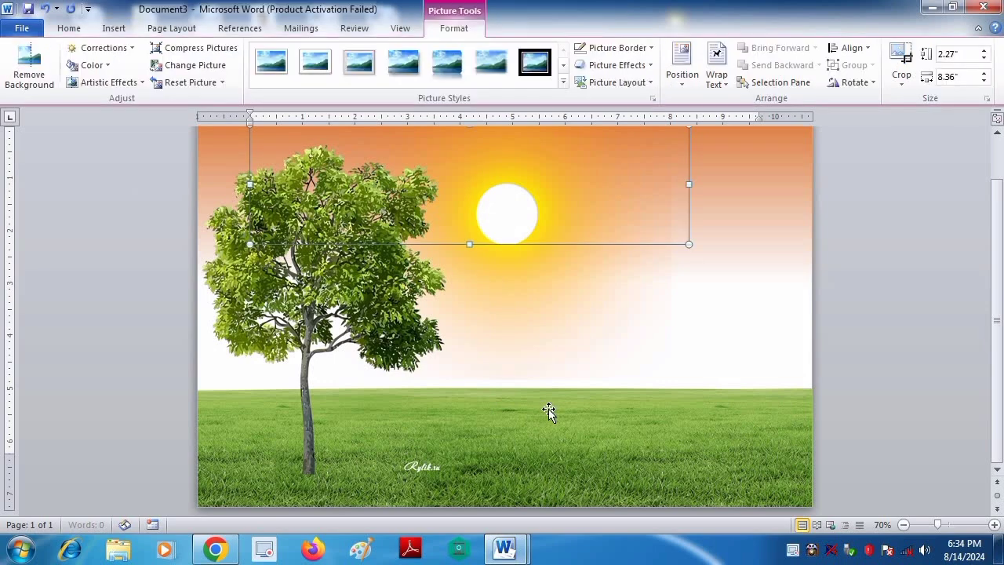
left_click(716, 64)
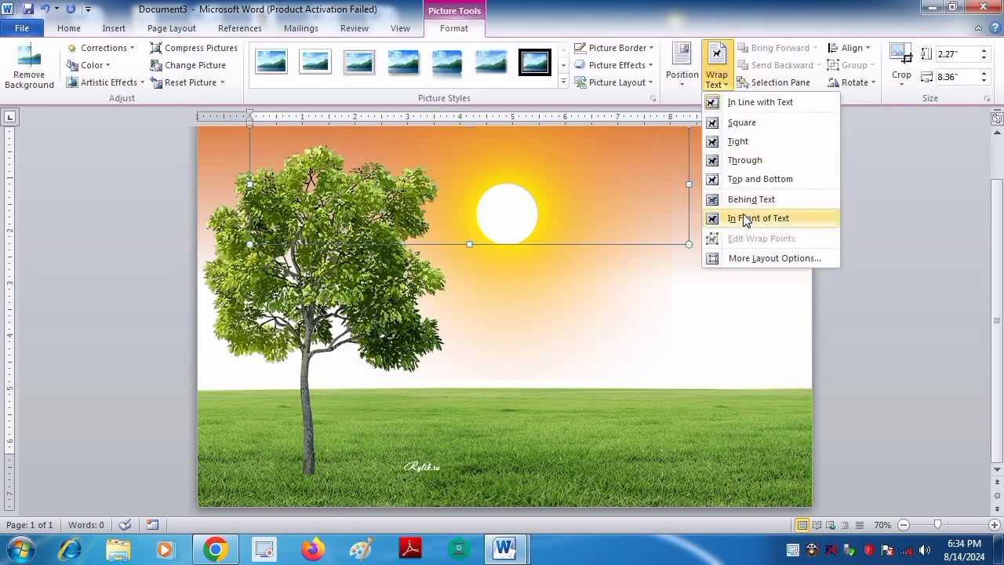
left_click(747, 219)
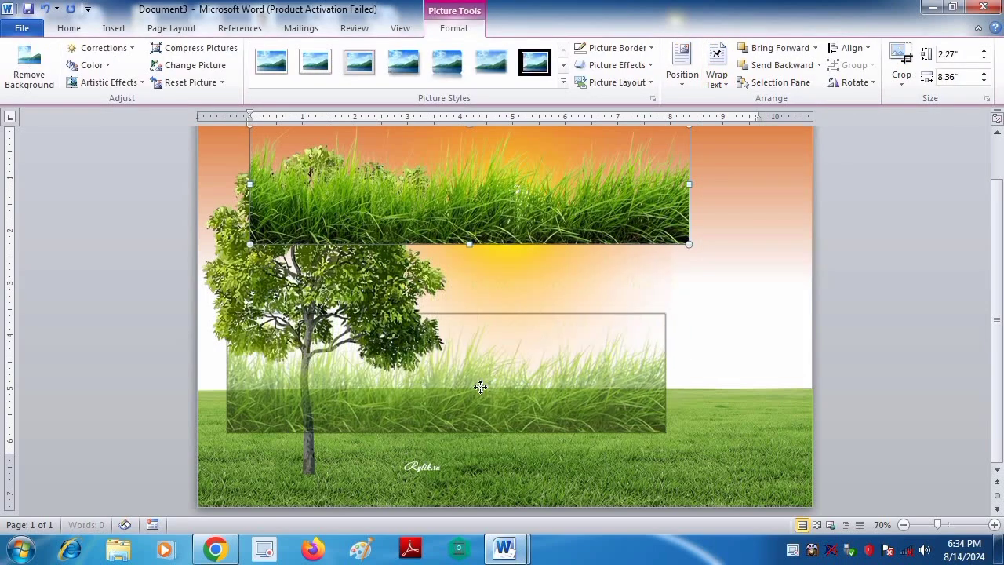
- Lower the grass strip to the page bottom and widen it to the right edge
left_click_drag(527, 207, 479, 422)
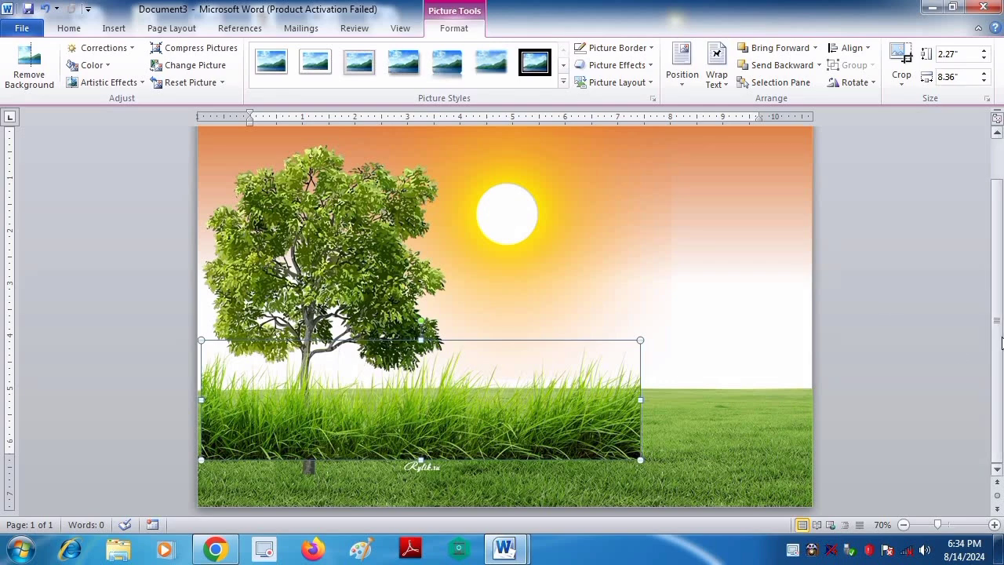
left_click_drag(532, 413, 517, 469)
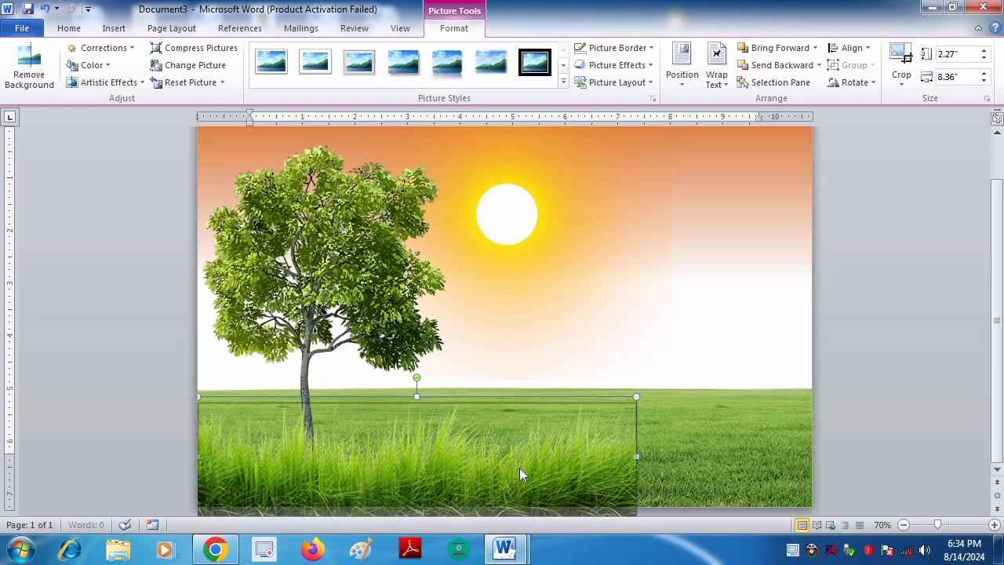
left_click_drag(638, 464, 819, 474)
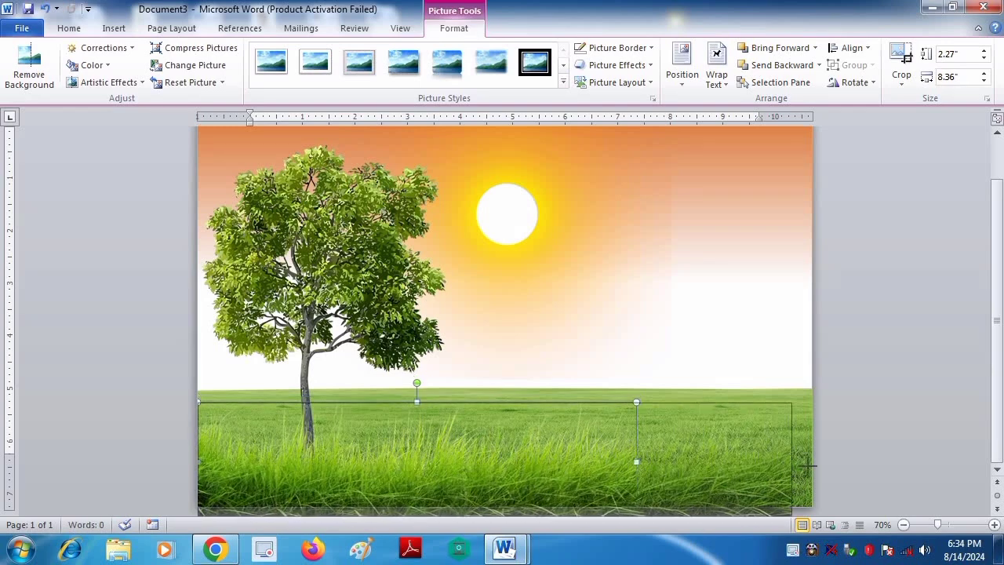
left_click(757, 353)
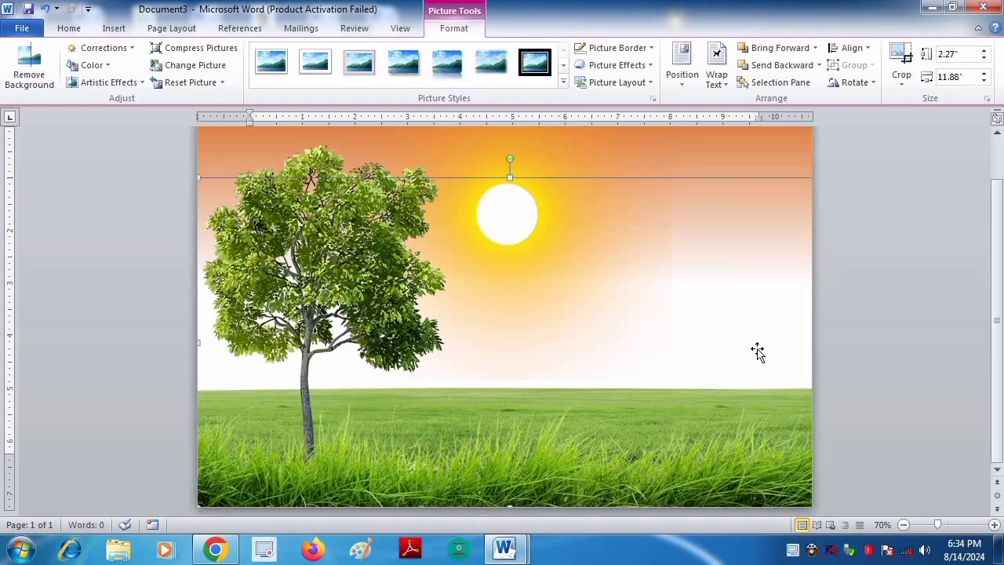
left_click(916, 293)
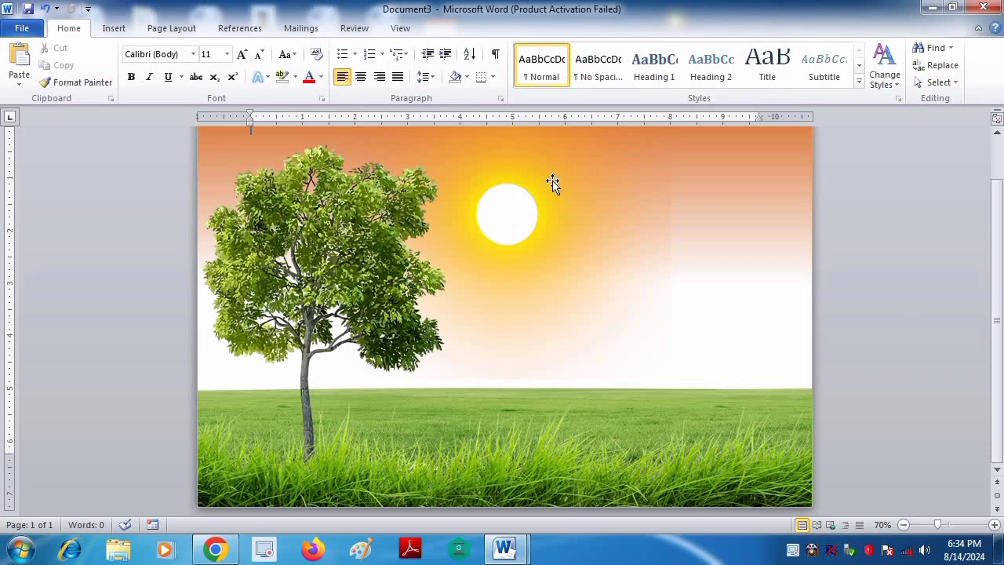
scroll(628, 243, "up", 2)
- Insert the flag-running boy image (the removebg-preview file) into the page
left_click(113, 27)
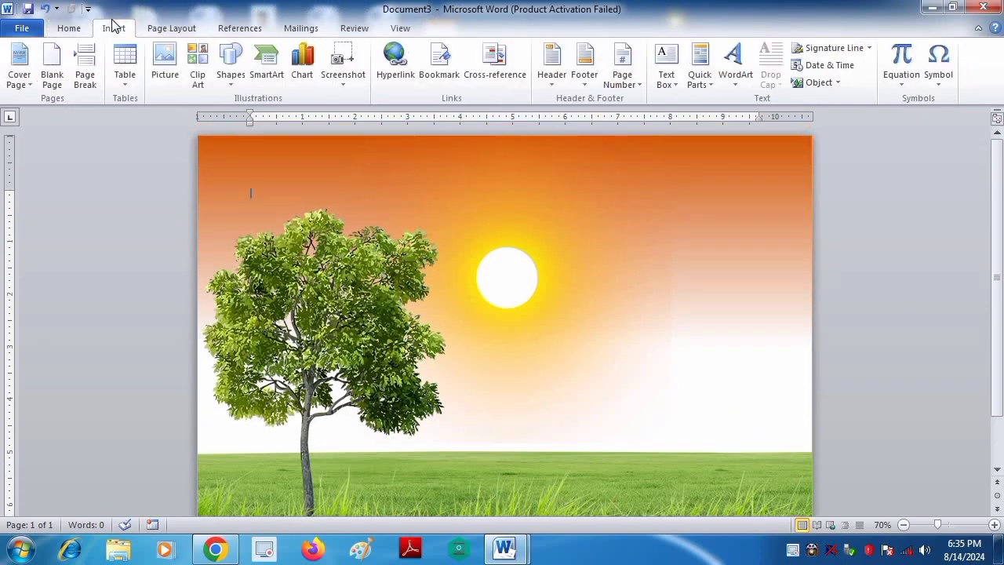
left_click(163, 53)
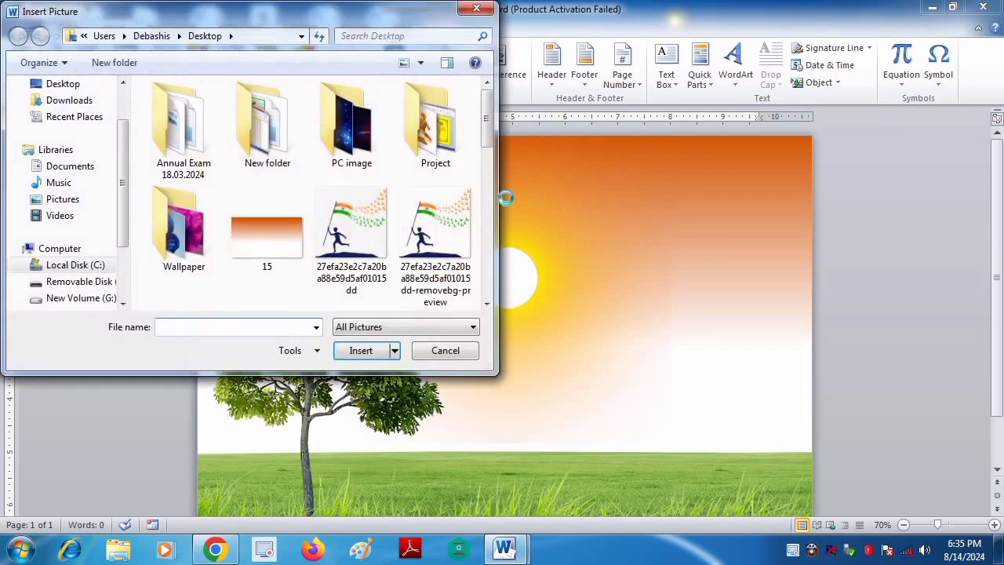
left_click_drag(487, 127, 490, 153)
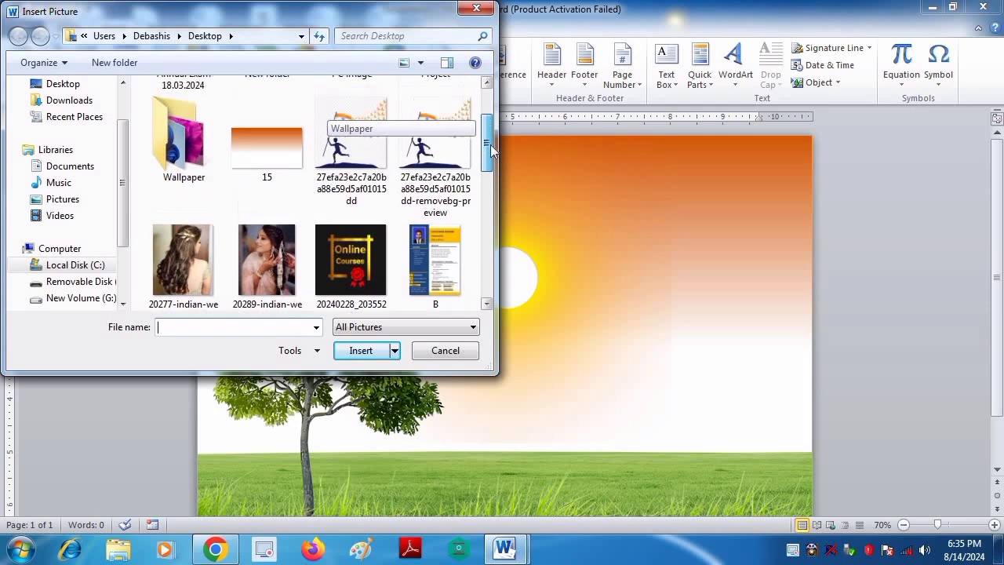
left_click(432, 157)
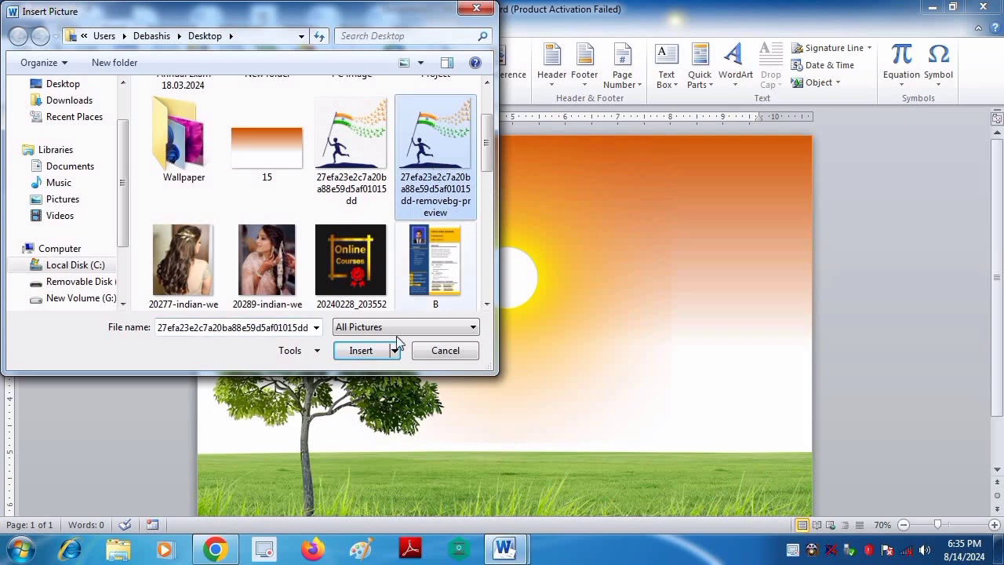
left_click(361, 351)
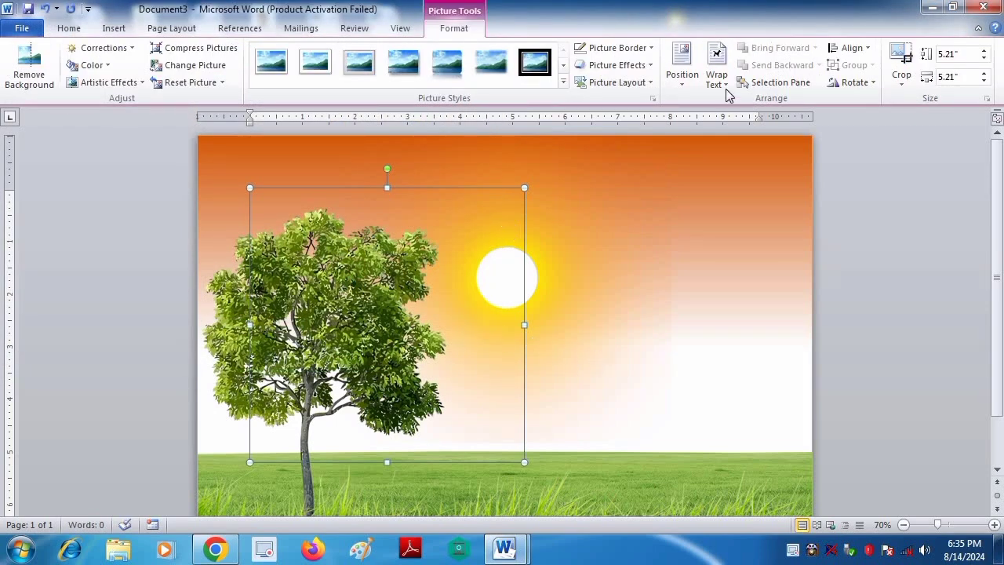
- Set the flag-boy picture to In Front of Text and move it to the lower right
left_click(716, 79)
left_click(749, 218)
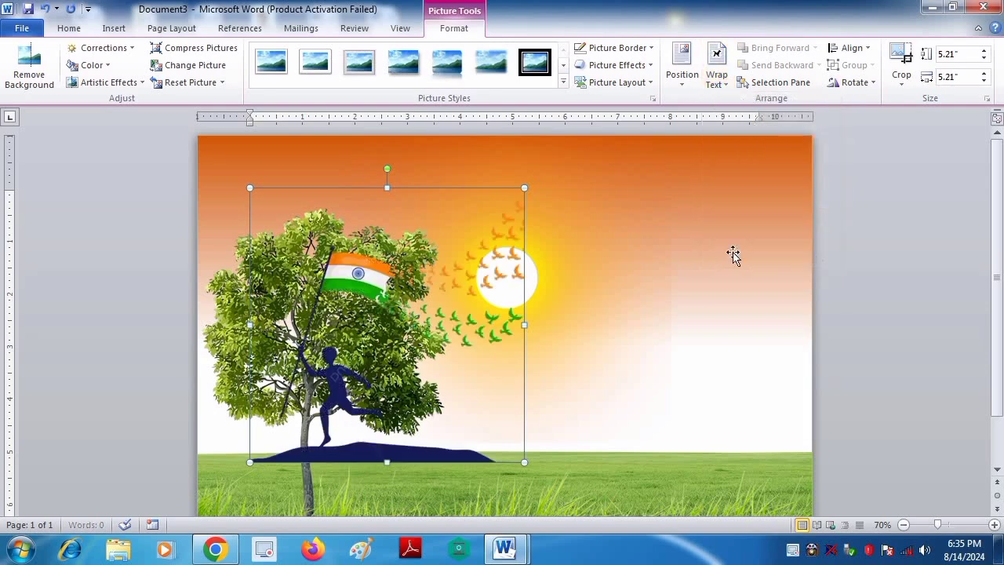
left_click_drag(454, 347, 698, 391)
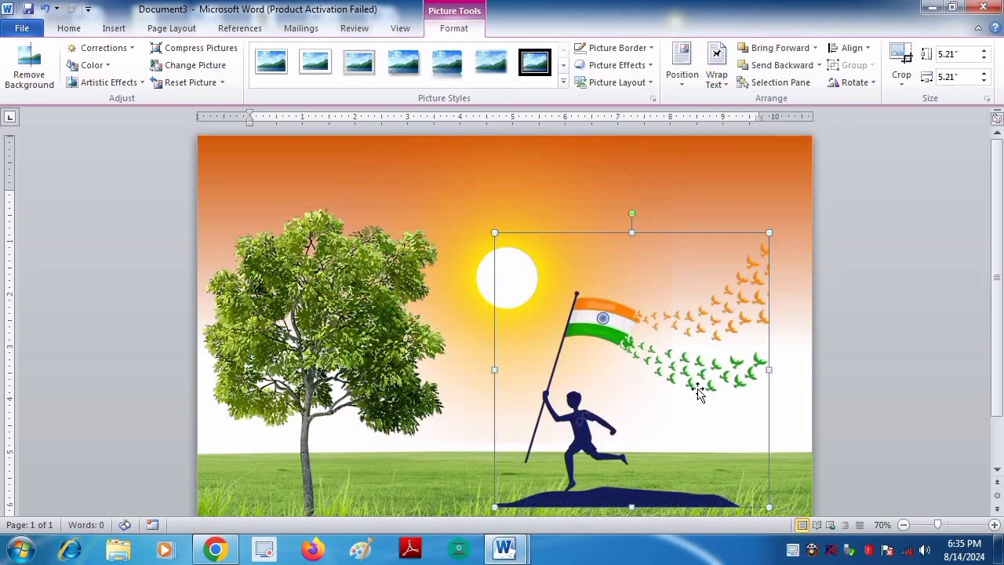
scroll(655, 386, "down", 2)
left_click_drag(614, 380, 575, 404)
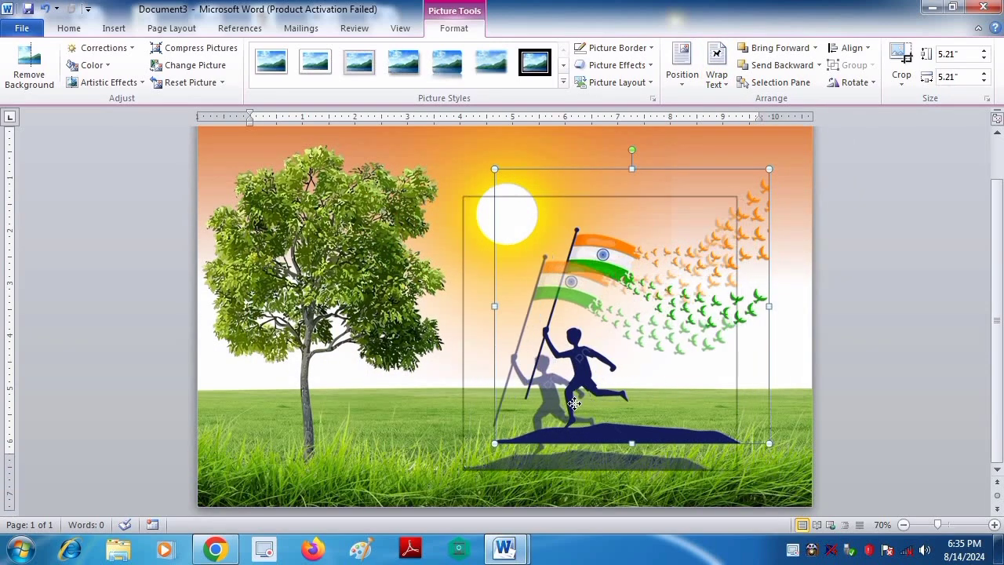
- Send the flag-boy backward behind the grass and shift him slightly down-right
left_click(773, 66)
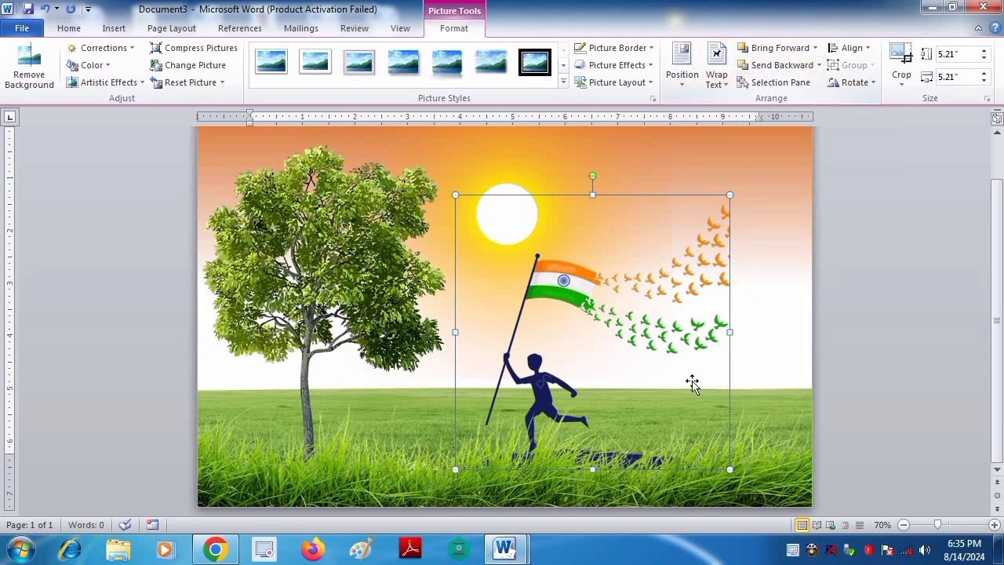
mouse_move(566, 398)
left_mouse_down()
mouse_move(562, 408)
mouse_move(584, 408)
left_mouse_up()
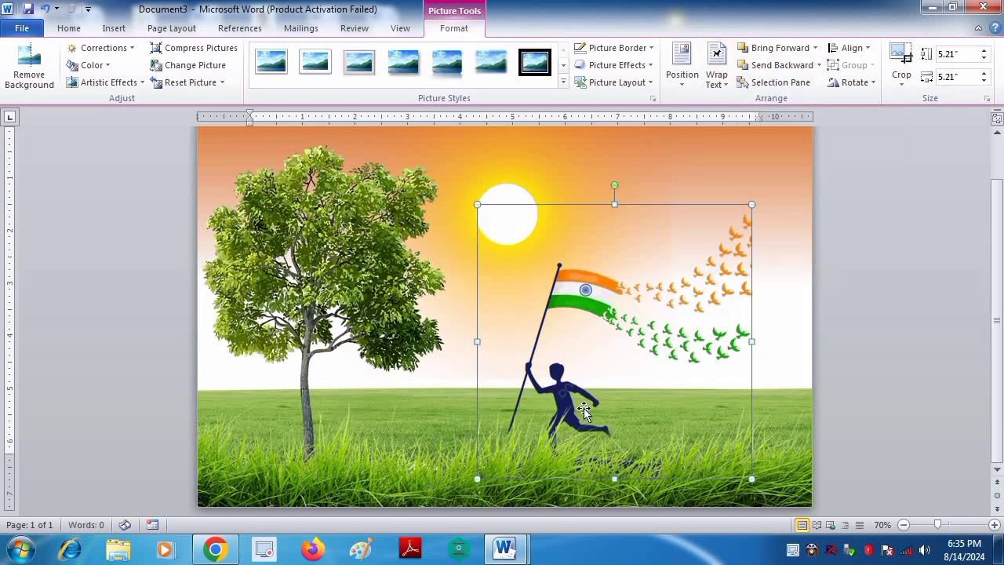
left_click(886, 325)
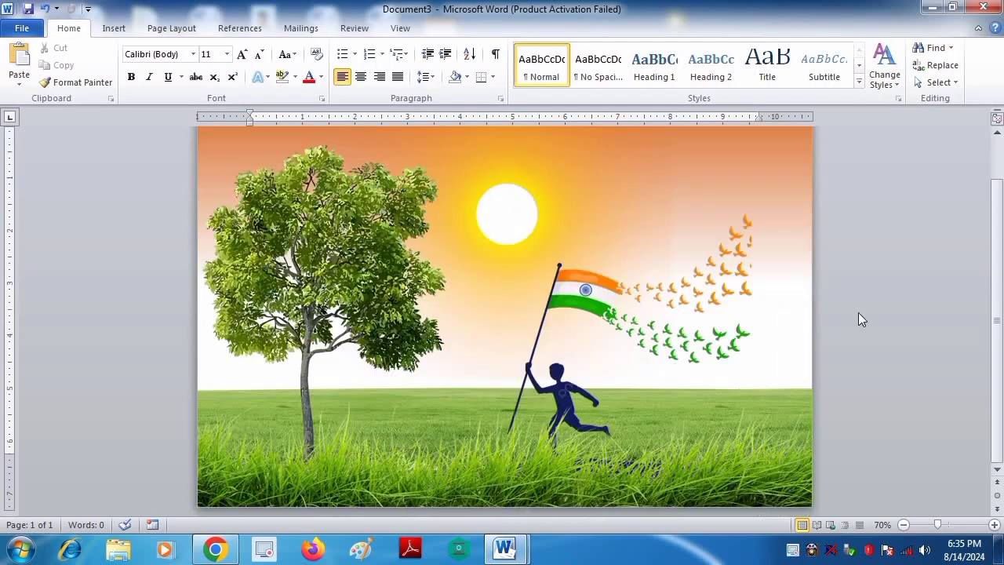
scroll(816, 381, "up", 2)
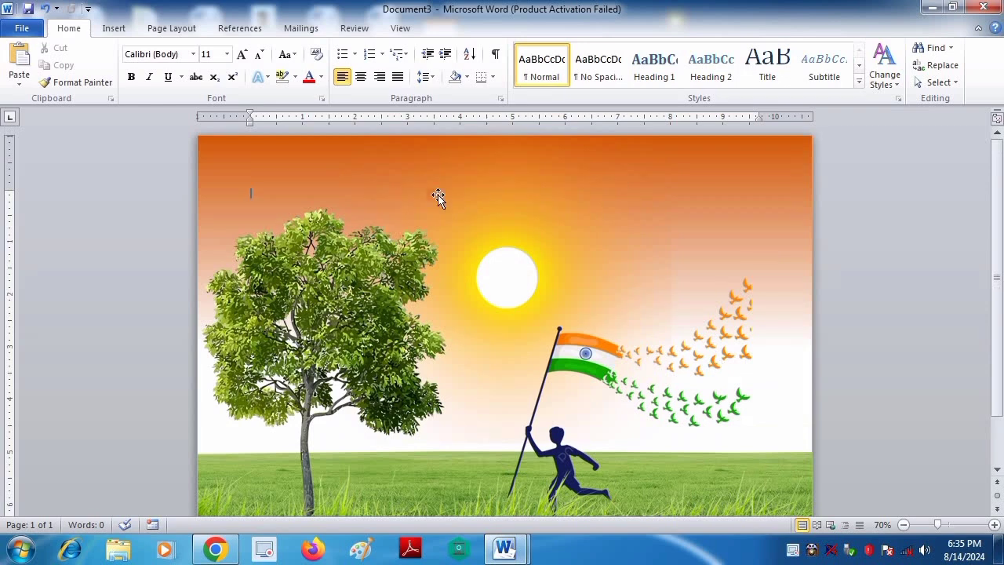
- Draw a text box across the upper-right orange sky
left_click(112, 29)
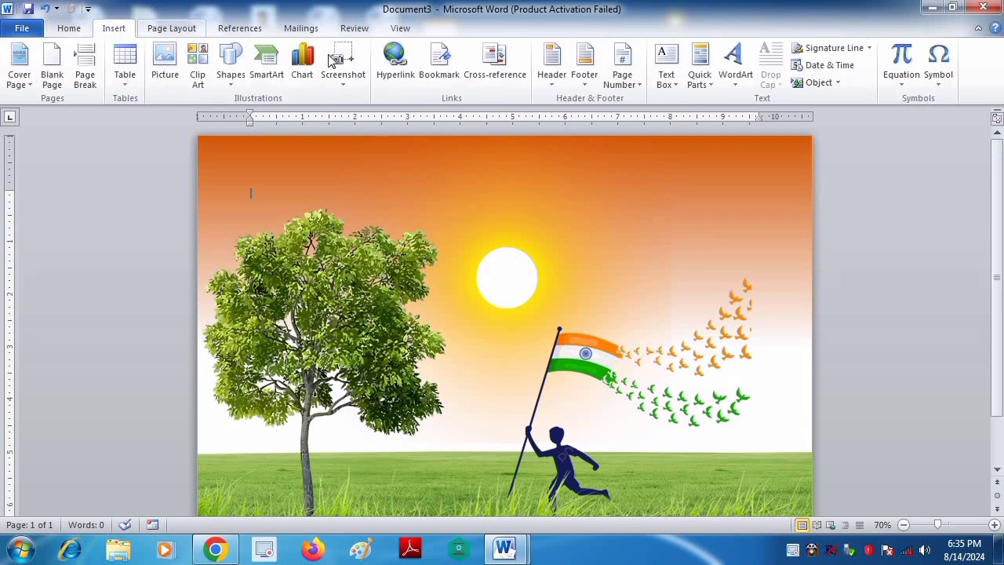
left_click(669, 86)
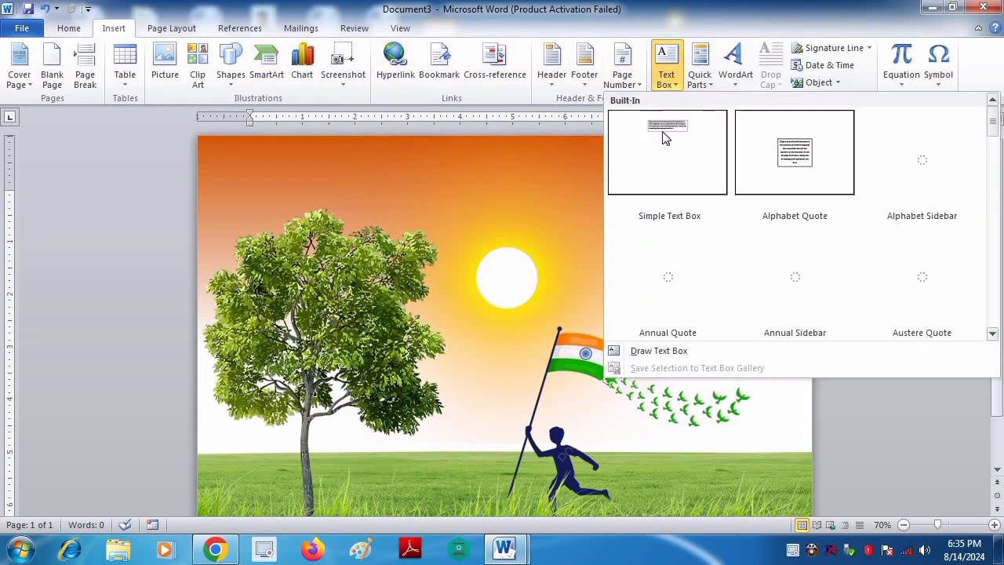
left_click(649, 351)
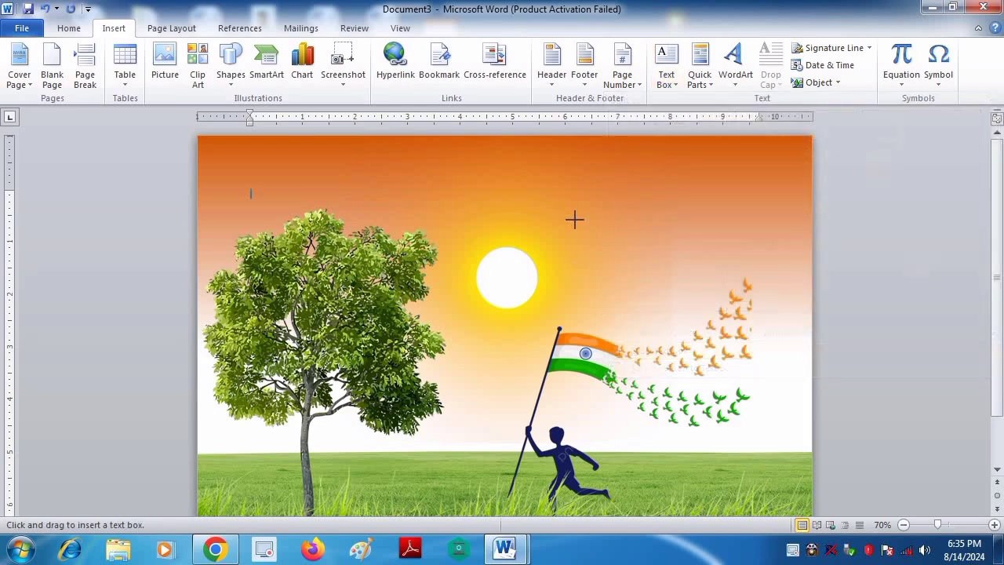
left_click_drag(495, 151, 805, 216)
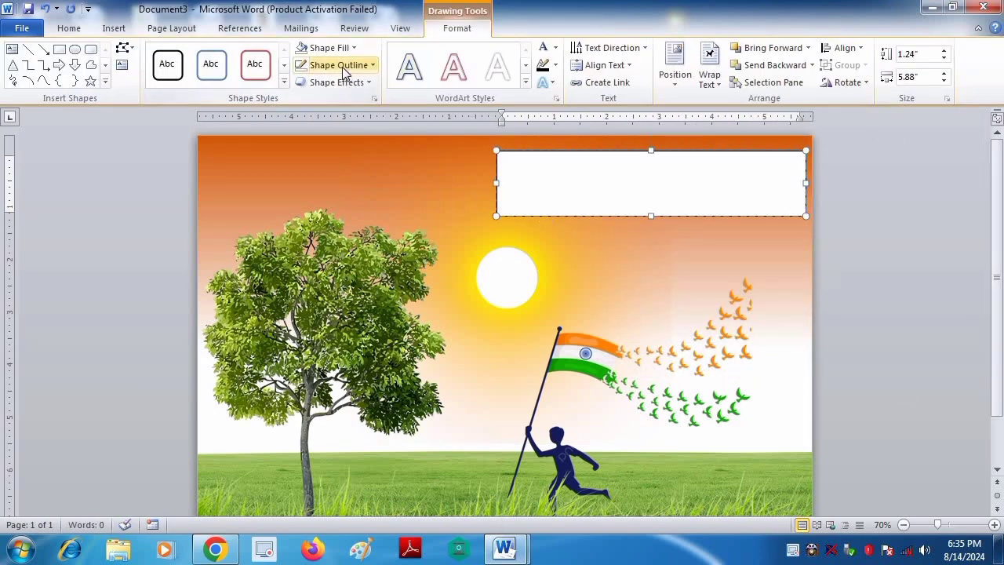
- Give the text box No Outline and No Fill
left_click(363, 68)
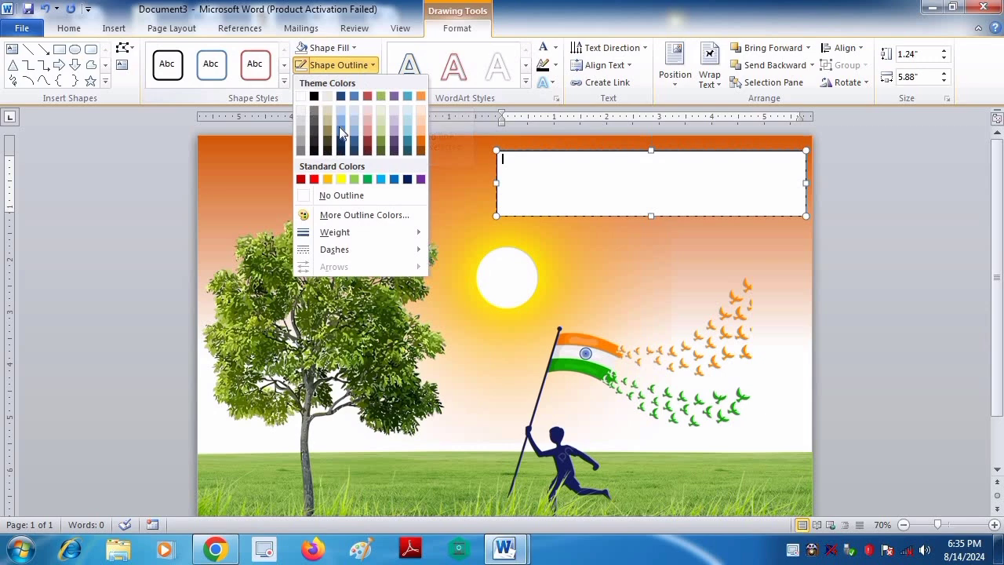
left_click(326, 196)
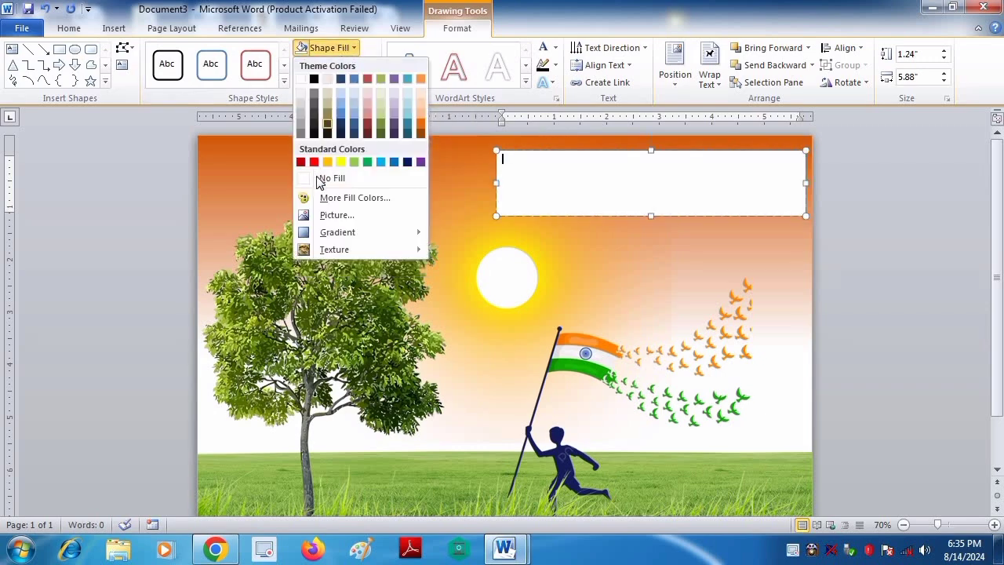
left_click(325, 179)
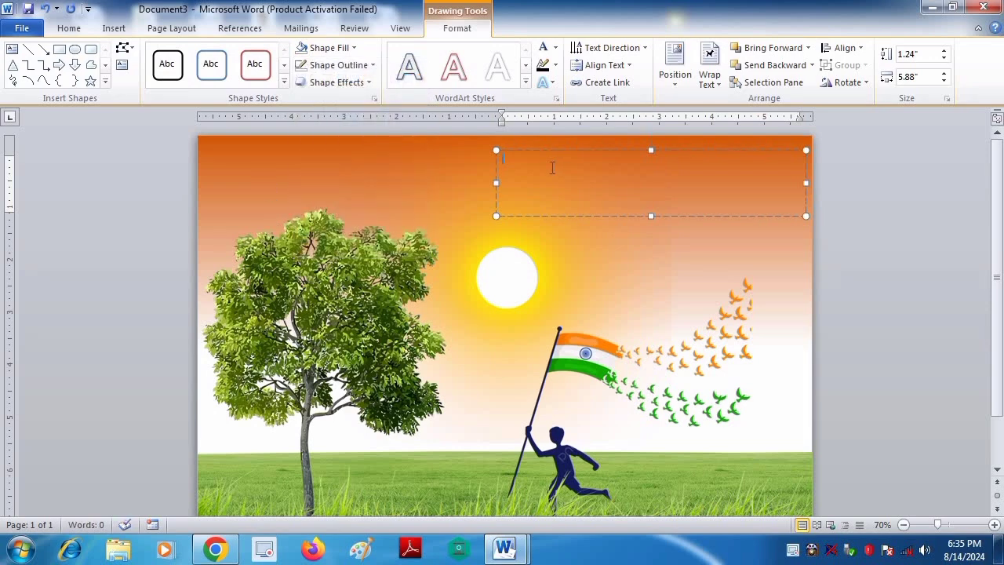
- Type the date '15 August, 2024' into the text box and select it
type("15")
type(" AU")
type("g")
type("u")
type("s")
type("t")
type(",")
type("2")
type("2")
type("24")
double_click(507, 160)
left_click(562, 160, "shift")
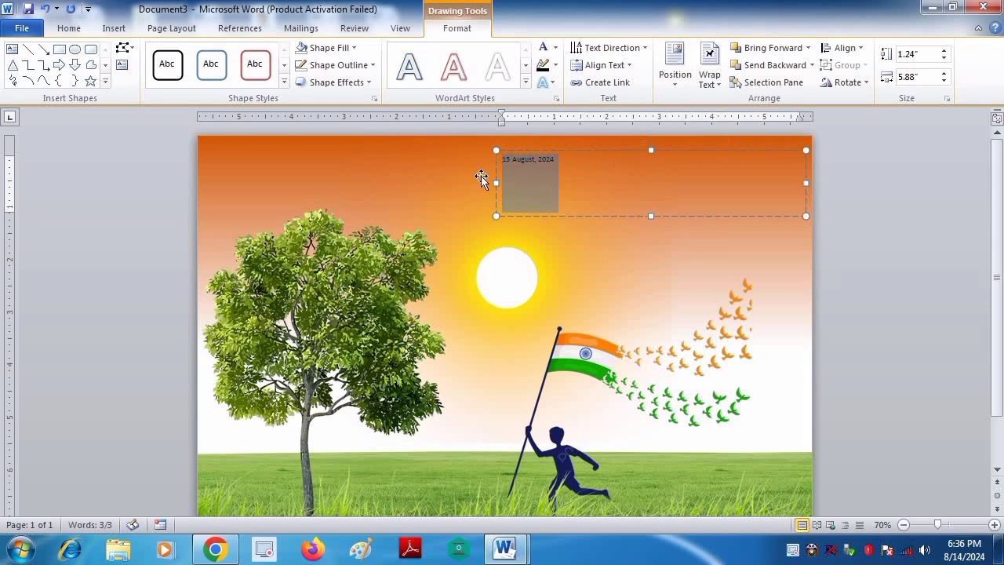
- Enlarge the date to 48 pt so it stays on one line
left_click(78, 32)
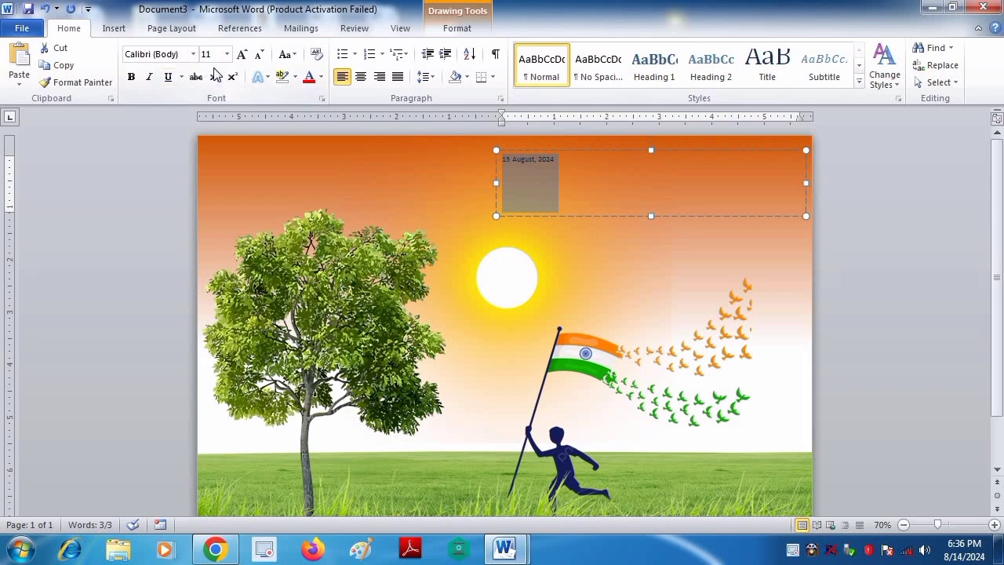
left_click(242, 55)
left_click(243, 55)
left_click(243, 55)
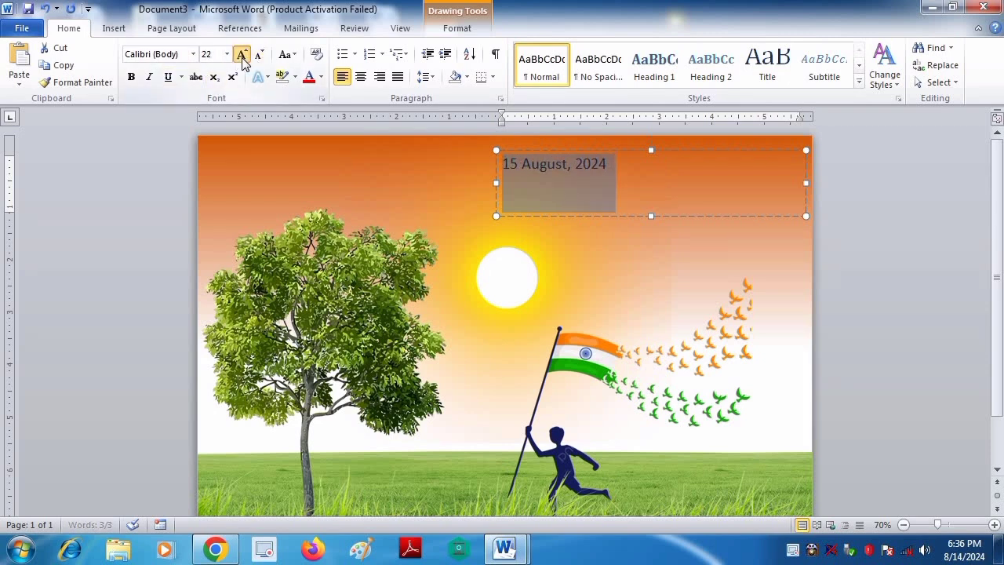
left_click(243, 55)
left_click(243, 55)
left_click(242, 55)
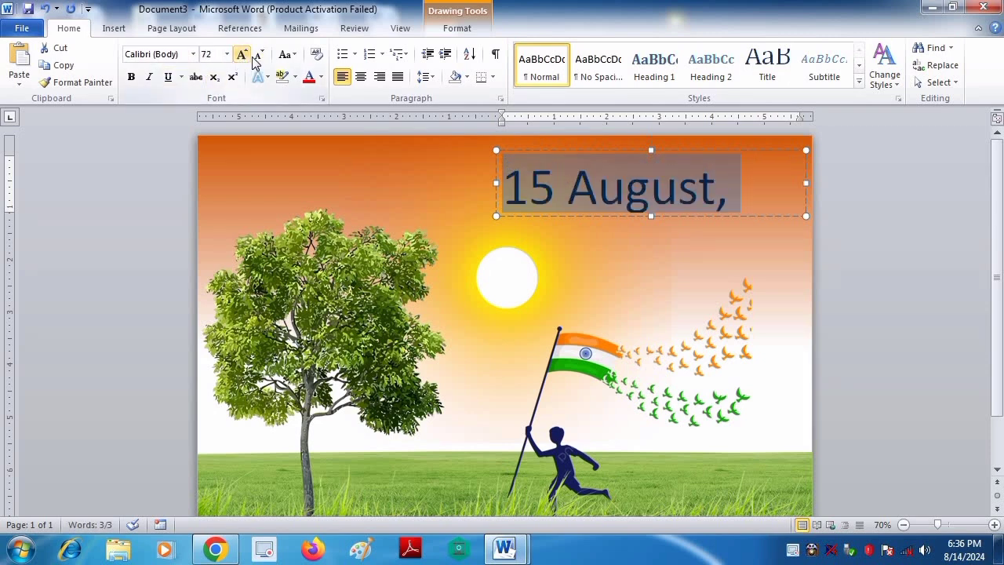
left_click(259, 55)
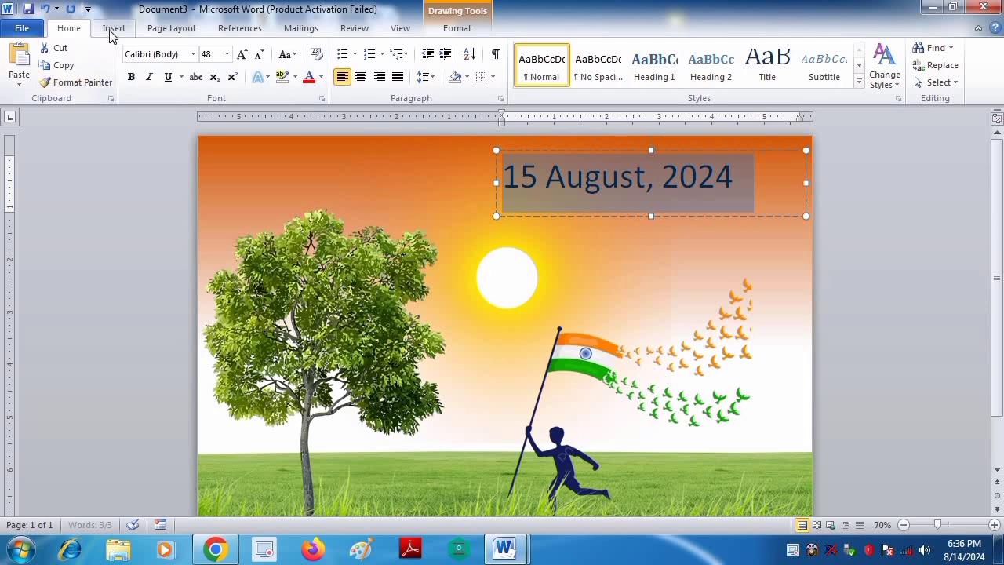
- Apply the Old English Text MT font to the date
left_click(193, 53)
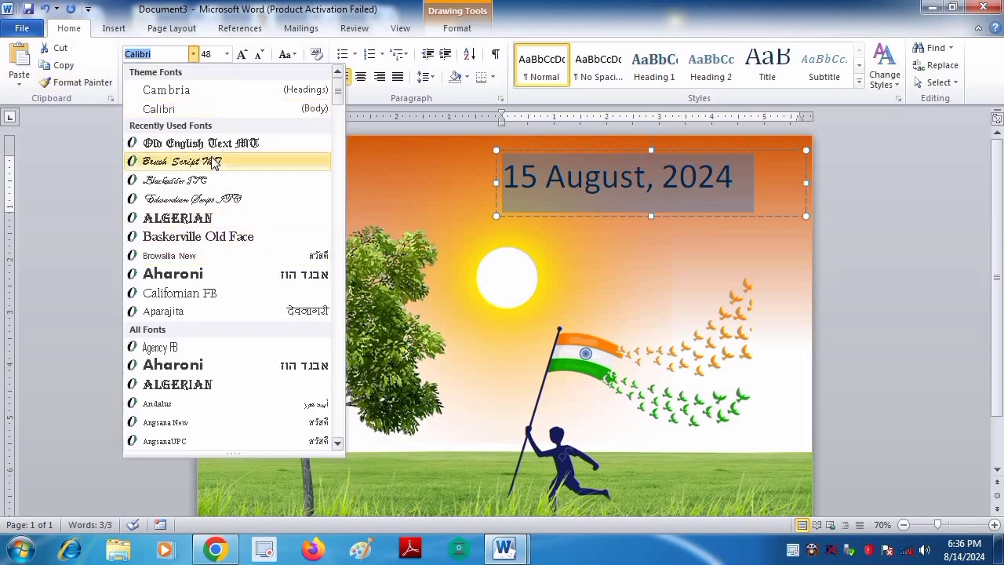
mouse_move(337, 121)
left_mouse_down()
mouse_move(337, 278)
mouse_move(323, 382)
mouse_move(320, 359)
left_mouse_up()
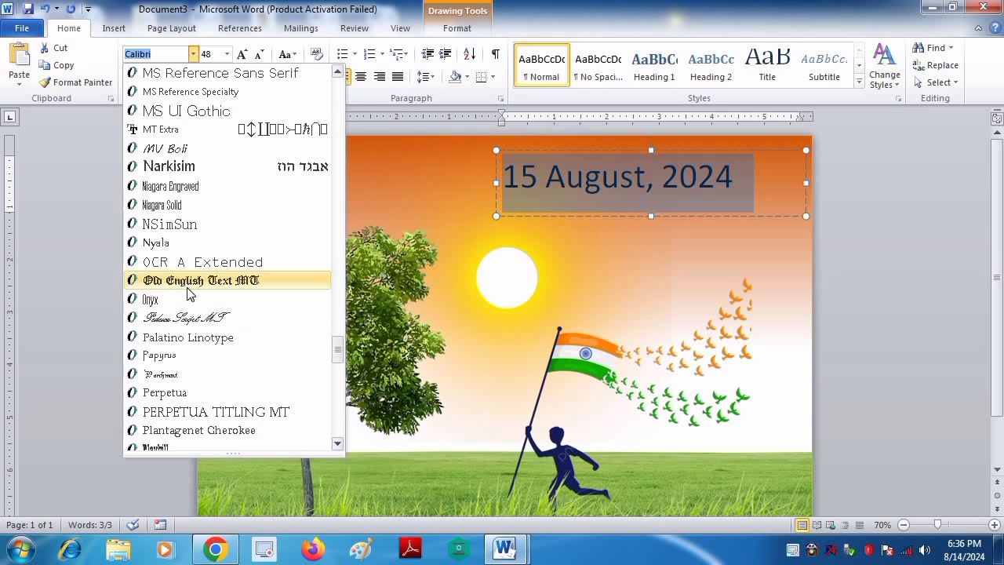
left_click(188, 283)
- Shift the date text box slightly right and reselect the whole date
left_click(788, 250)
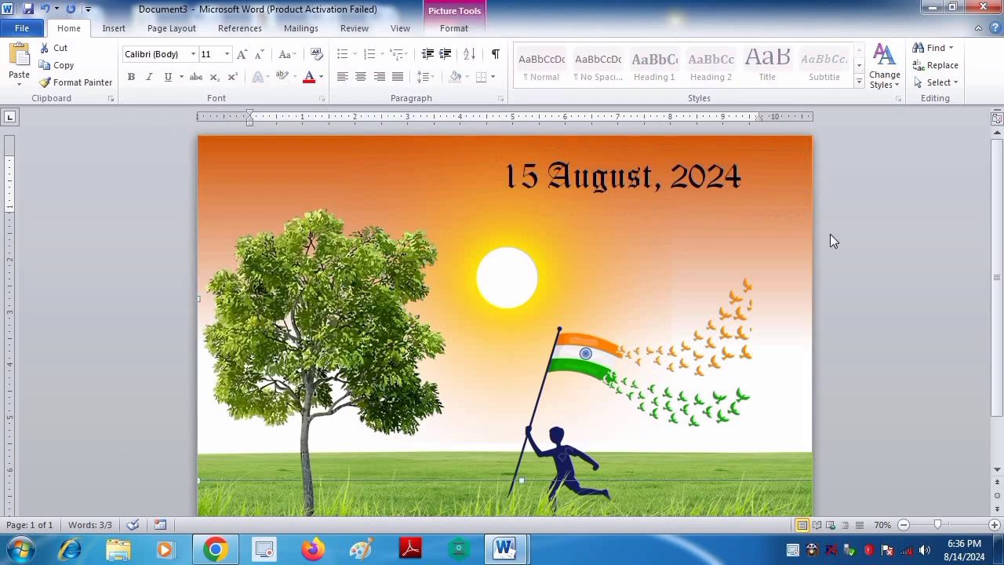
left_click(653, 176)
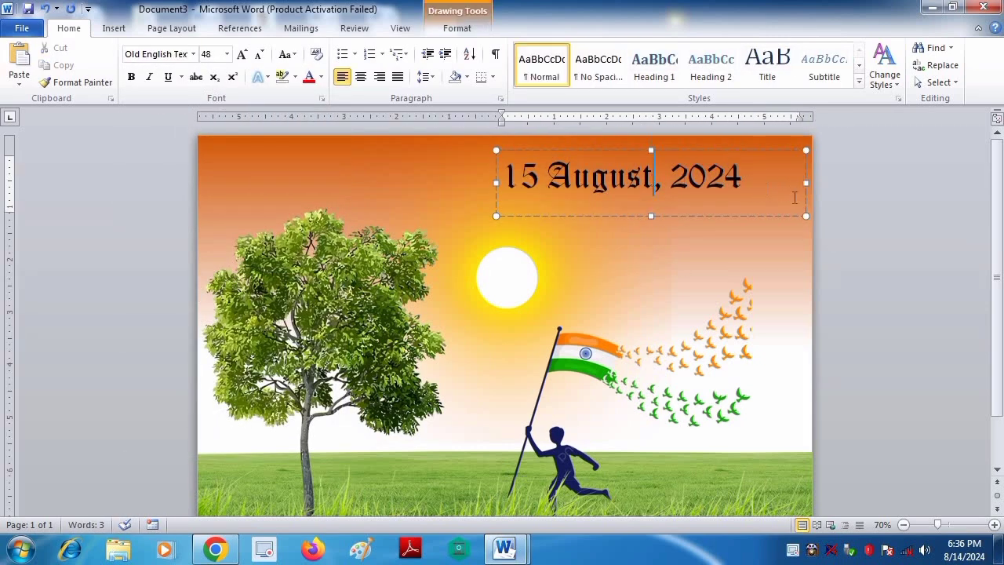
left_click(506, 177)
left_click_drag(655, 151, 684, 150)
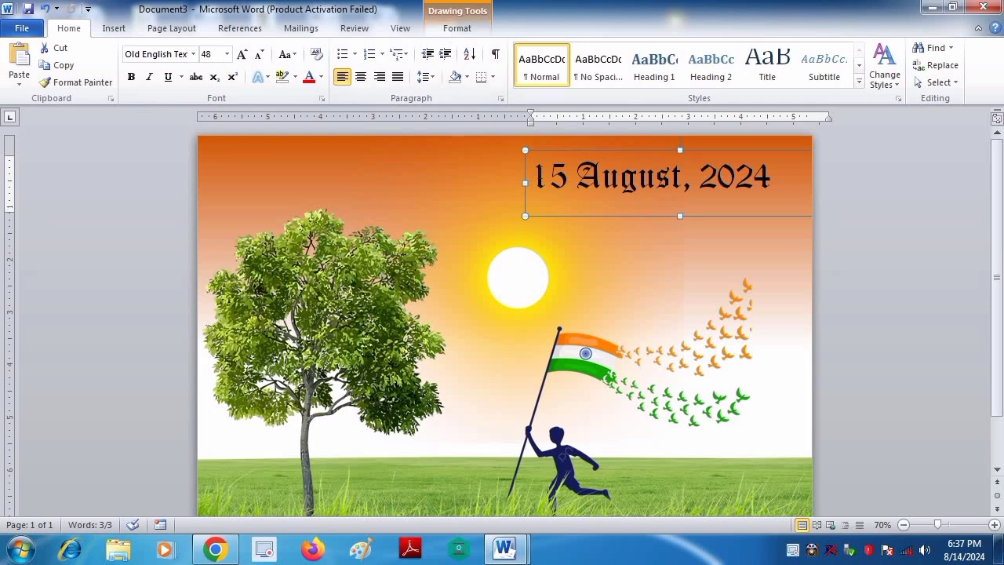
left_click_drag(539, 177, 785, 181)
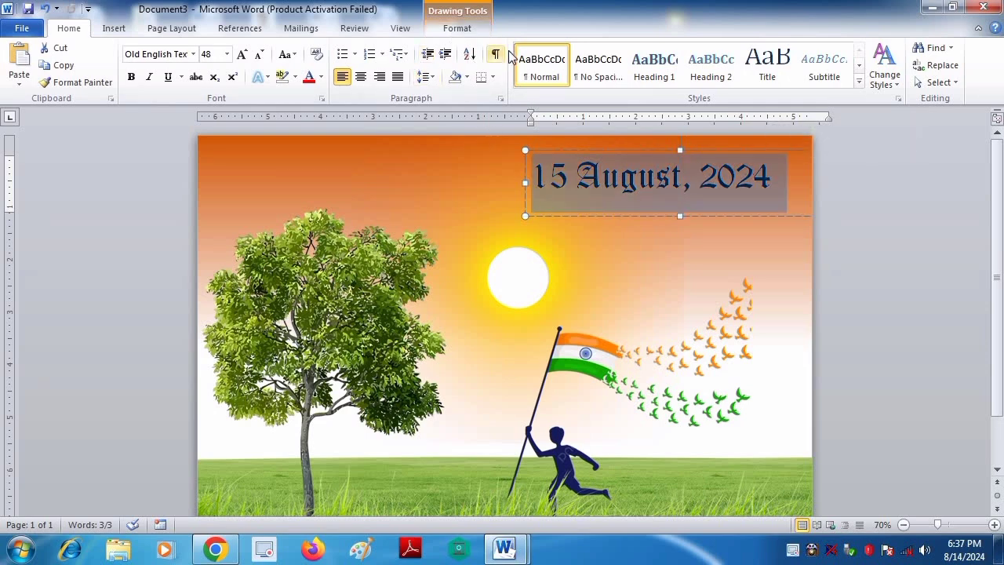
- Set the '15 August, 2024' date text fill to White
left_click(462, 30)
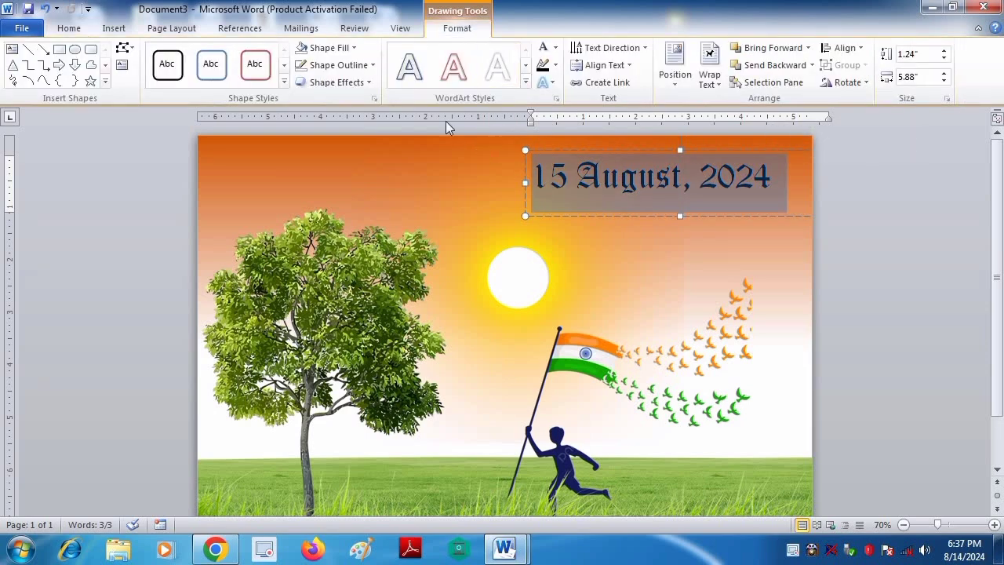
left_click(555, 48)
left_click(544, 98)
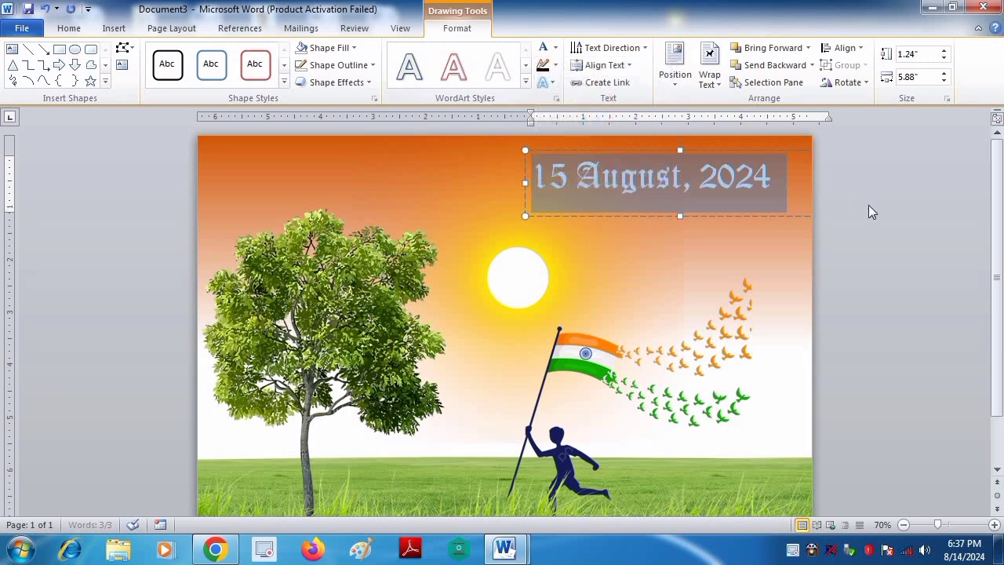
left_click(875, 206)
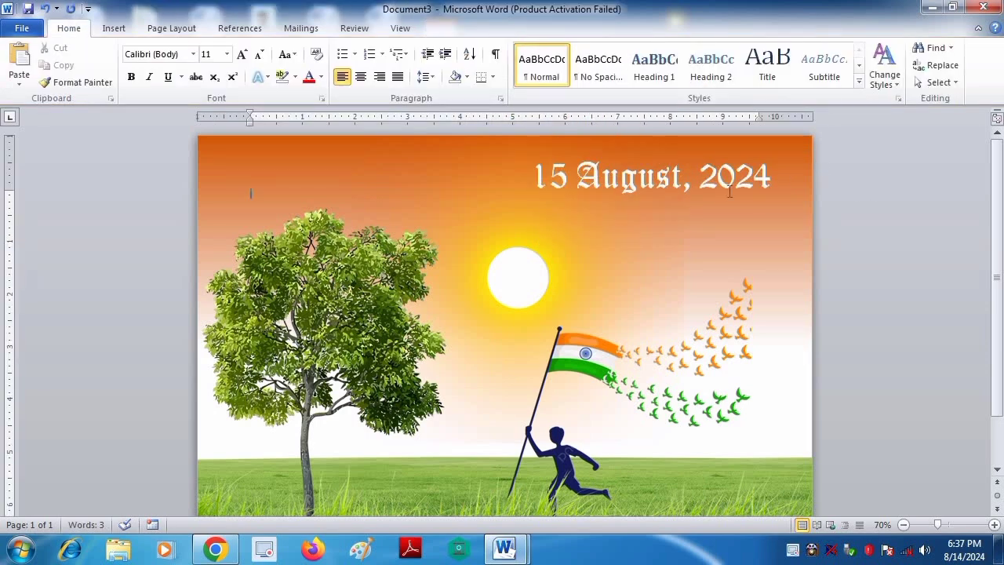
- Shift the date text box slightly right toward the poster's top-right corner
left_click(700, 181)
left_click_drag(672, 150, 693, 151)
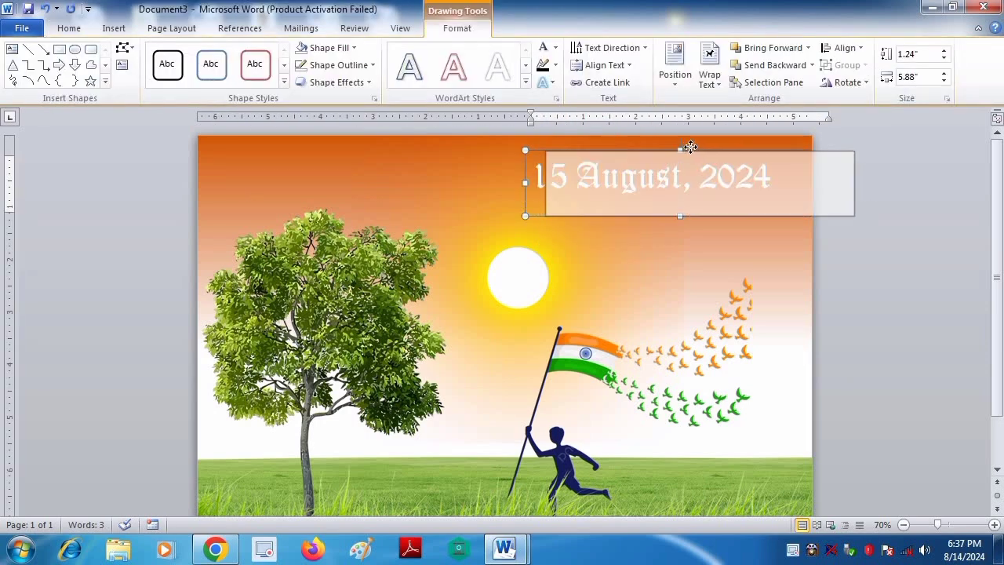
left_click(865, 196)
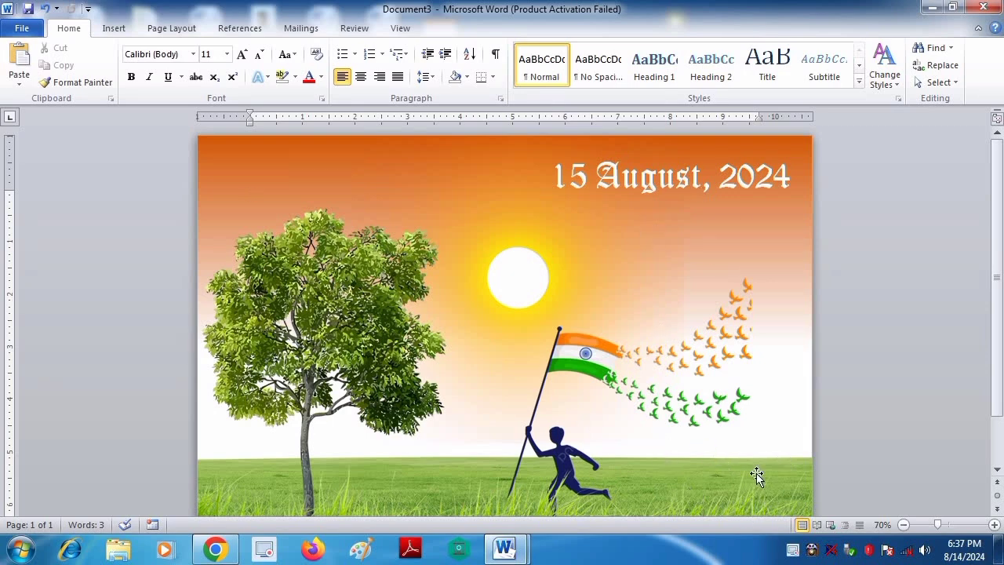
scroll(769, 475, "down", 1)
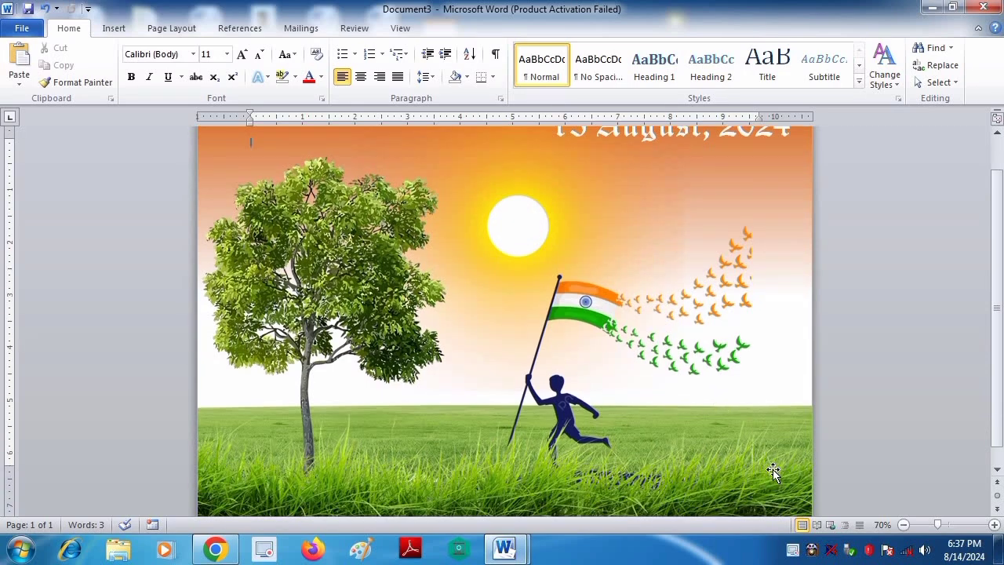
scroll(741, 463, "up", 1)
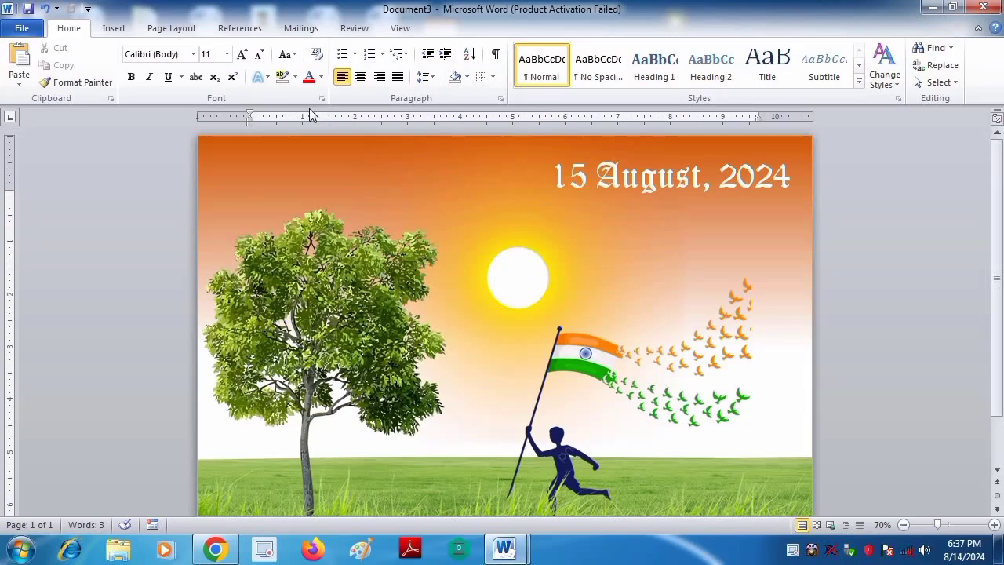
- Preview the finished landscape A4 Independence Day poster in the Print view with Ctrl+P
key("ctrl+p")
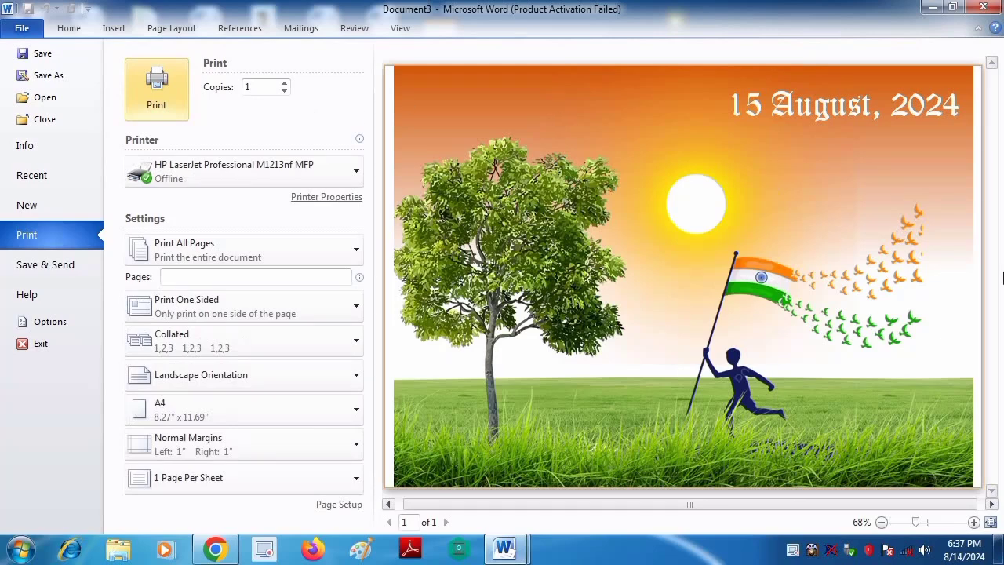